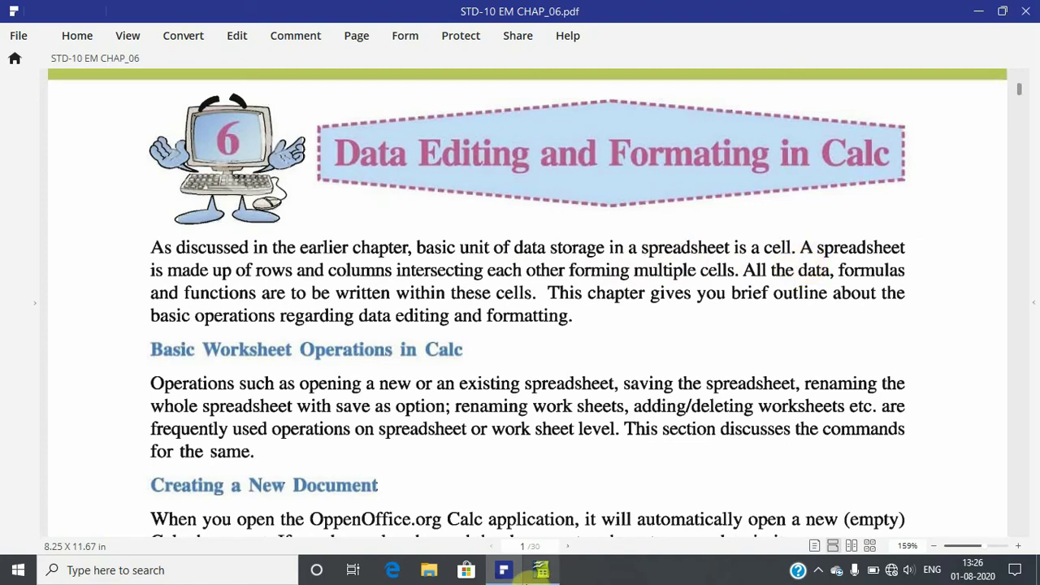
# Select cell A2 in the spreadsheet, then switch between Calc and the textbook PDF
pyautogui.click(544, 572)
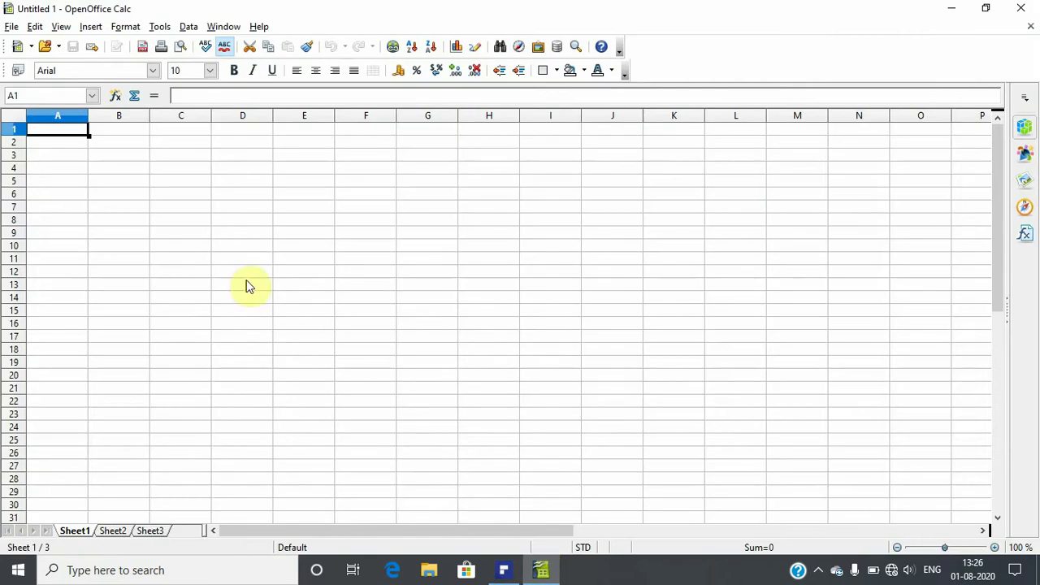
pyautogui.click(50, 145)
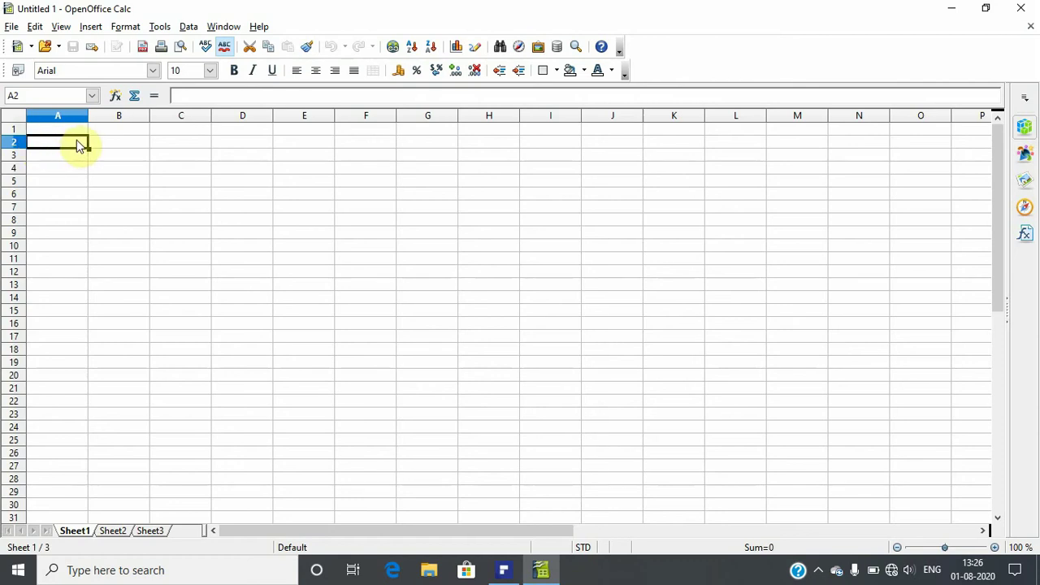
pyautogui.click(505, 573)
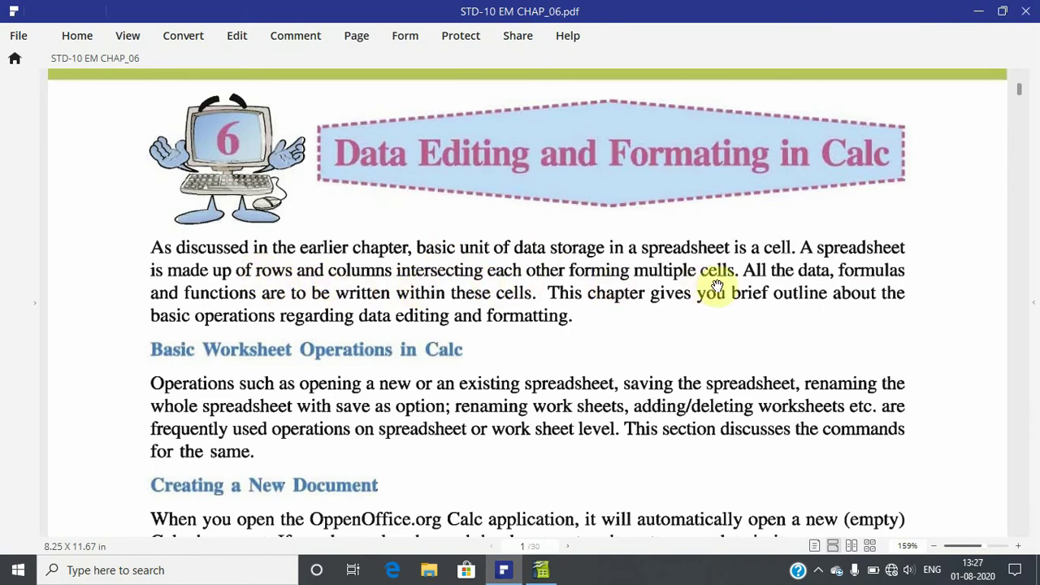
pyautogui.click(541, 569)
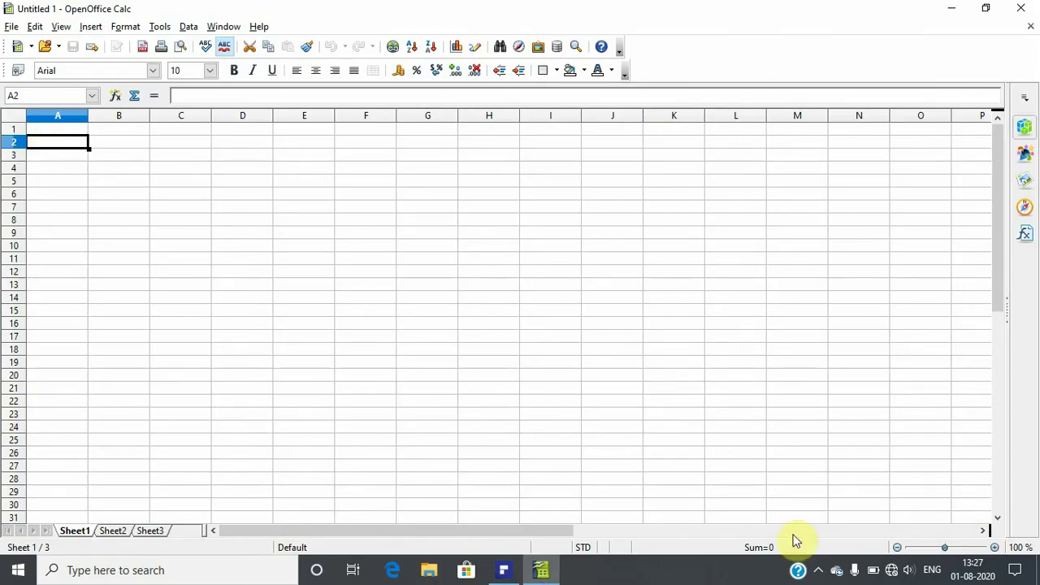
pyautogui.click(503, 570)
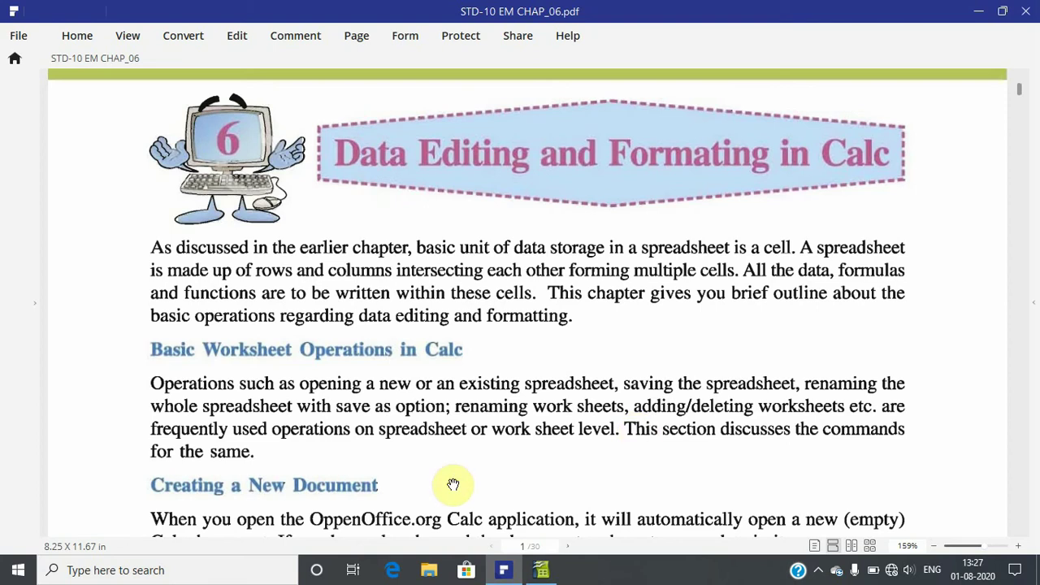
# Scroll the textbook down to the Creating a New Document bullets, glancing briefly at Calc
pyautogui.scroll(-1, 451, 484)
pyautogui.scroll(-1, 451, 484)
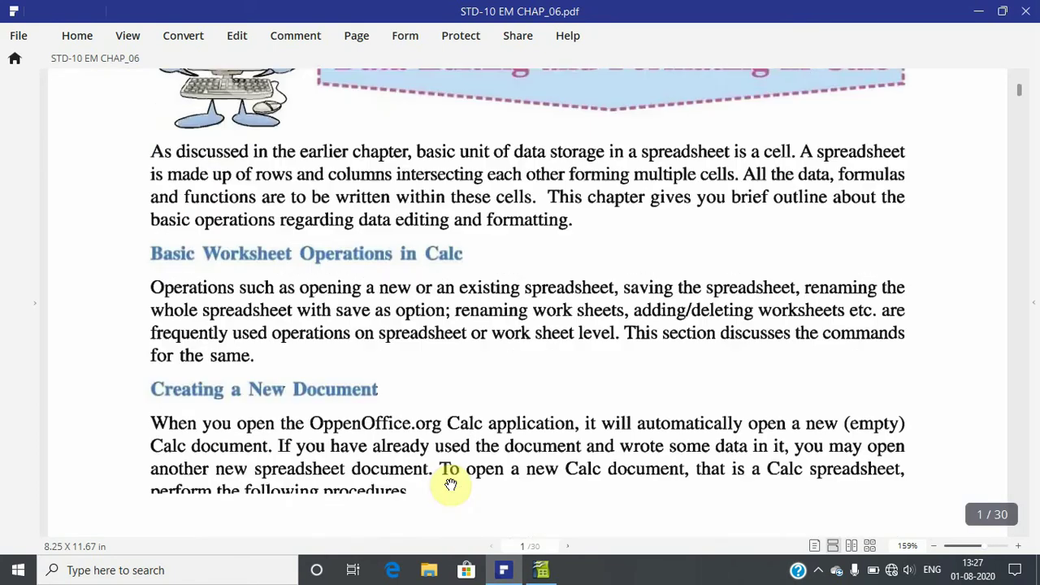
pyautogui.scroll(-2, 451, 485)
pyautogui.scroll(-2, 451, 485)
pyautogui.scroll(-2, 451, 484)
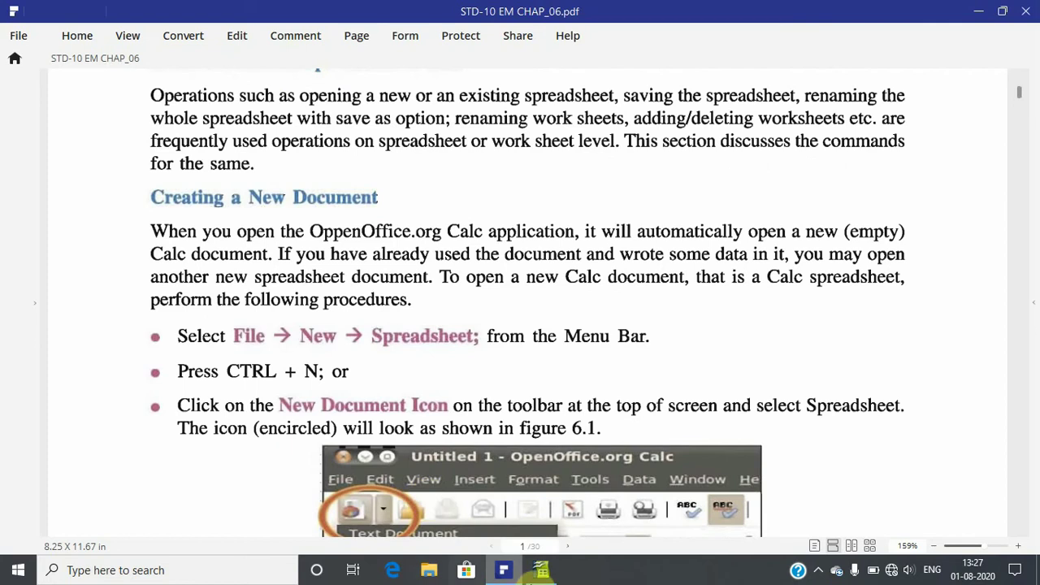
pyautogui.click(542, 572)
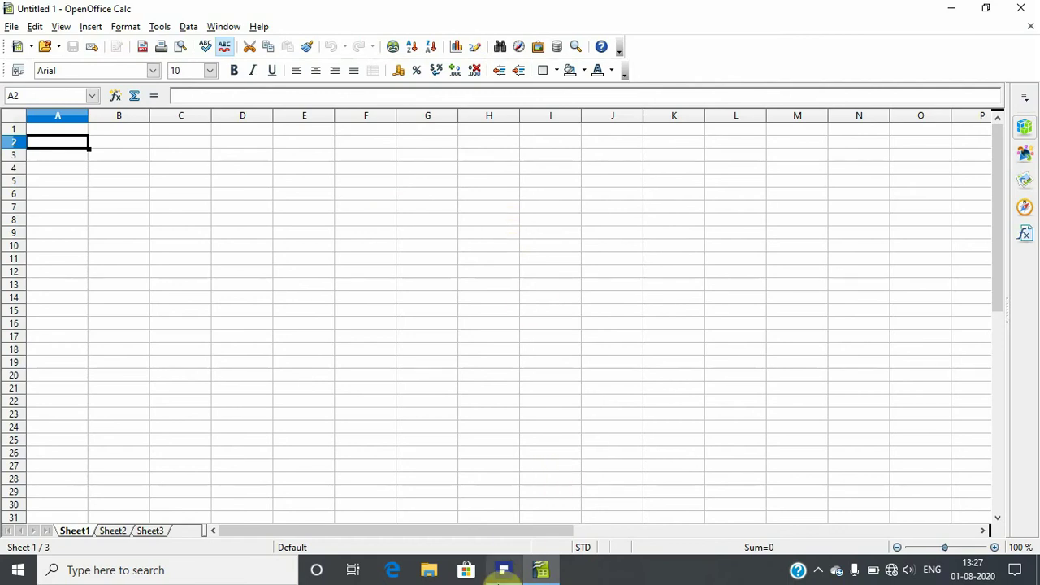
pyautogui.moveTo(503, 570)
pyautogui.click(535, 530)
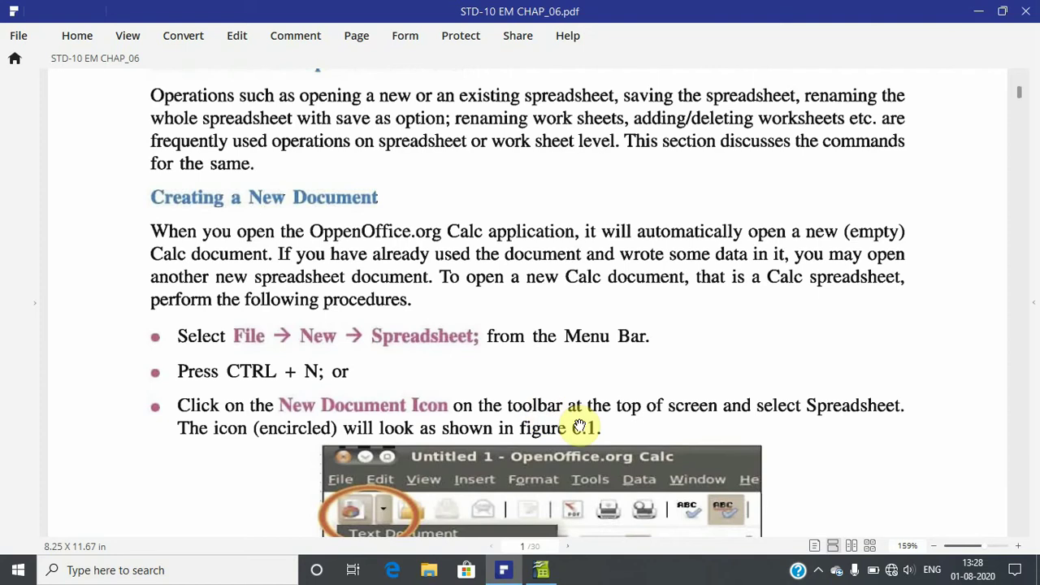
pyautogui.click(542, 570)
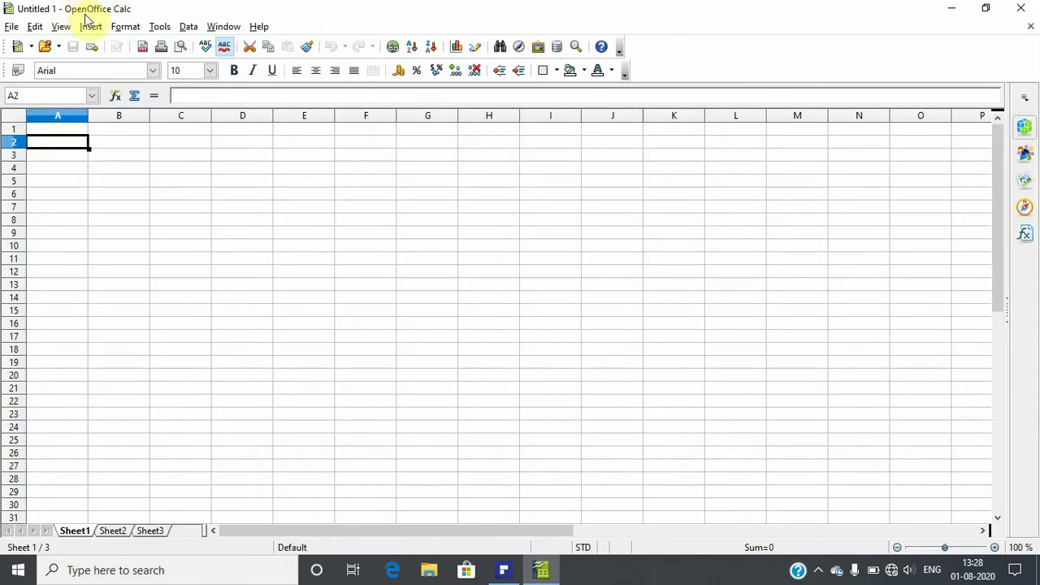
pyautogui.click(12, 26)
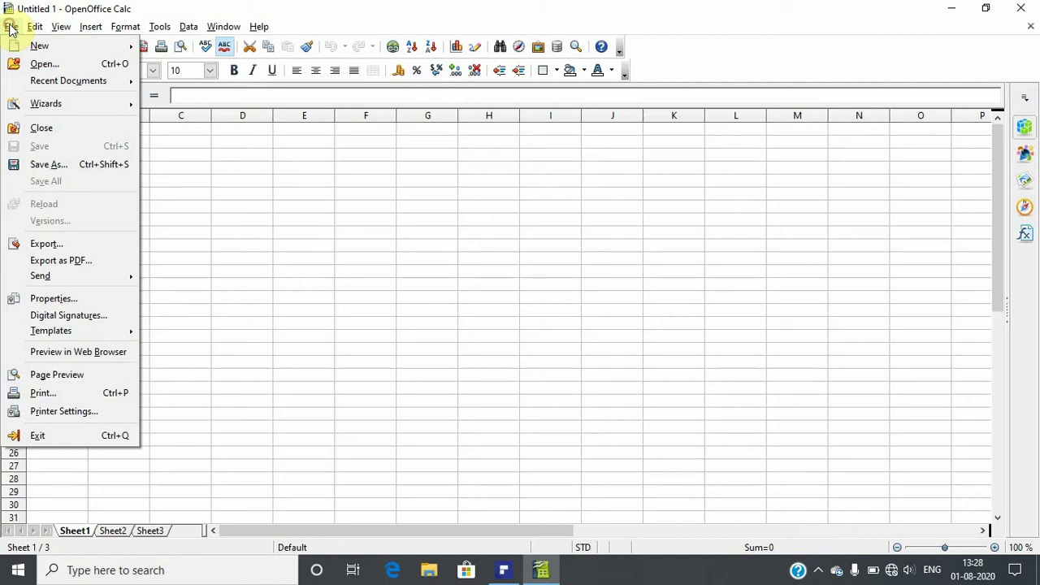
pyautogui.click(12, 28)
pyautogui.moveTo(40, 45)
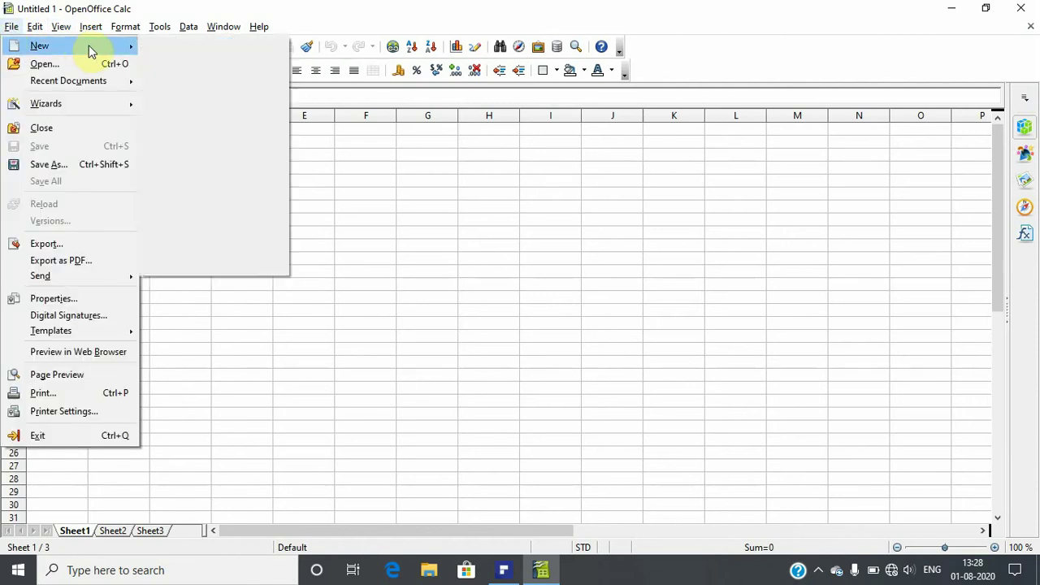
pyautogui.click(186, 63)
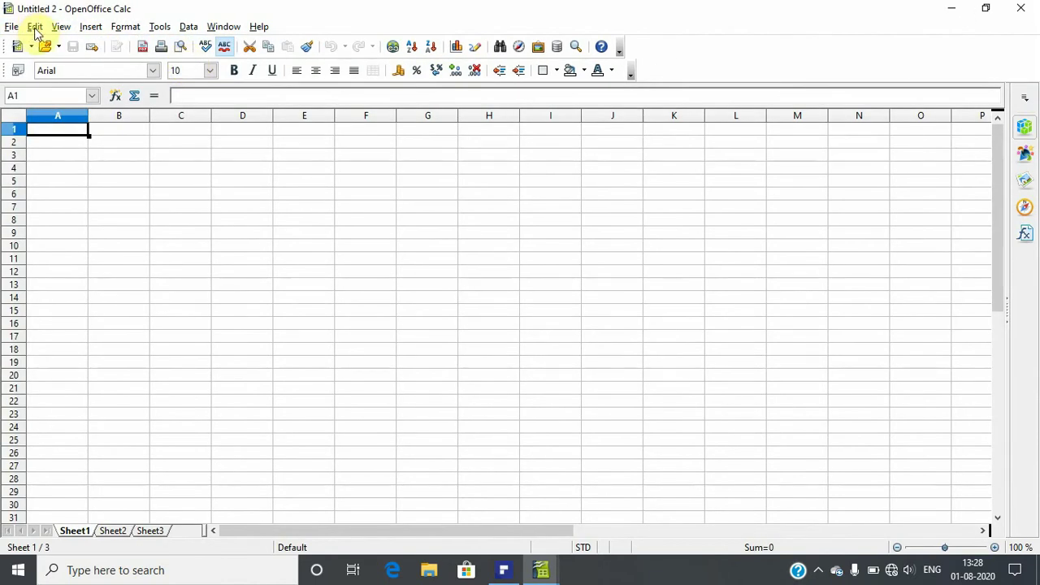
pyautogui.click(1022, 8)
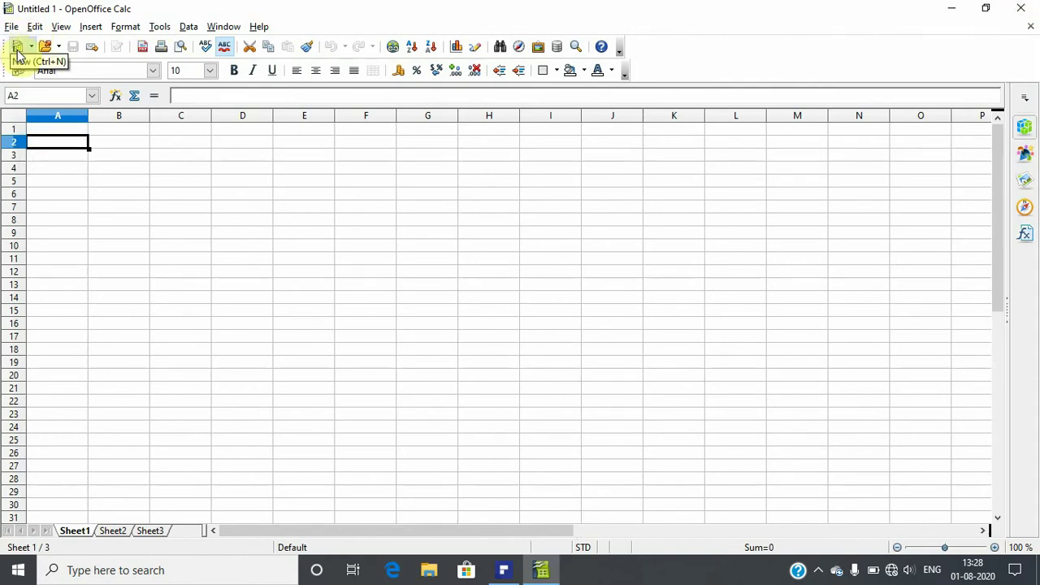
pyautogui.click(18, 52)
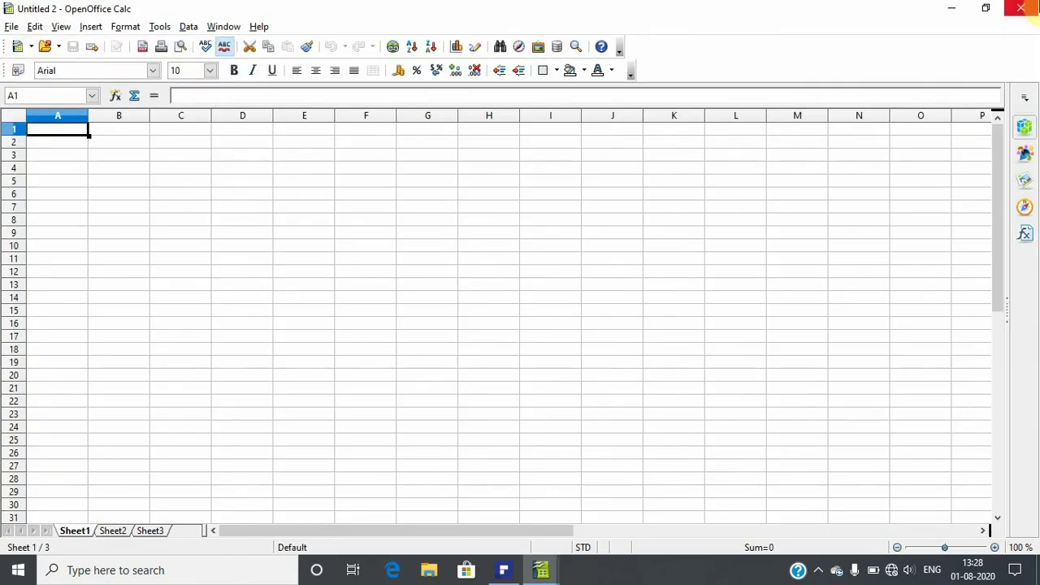
pyautogui.click(1022, 8)
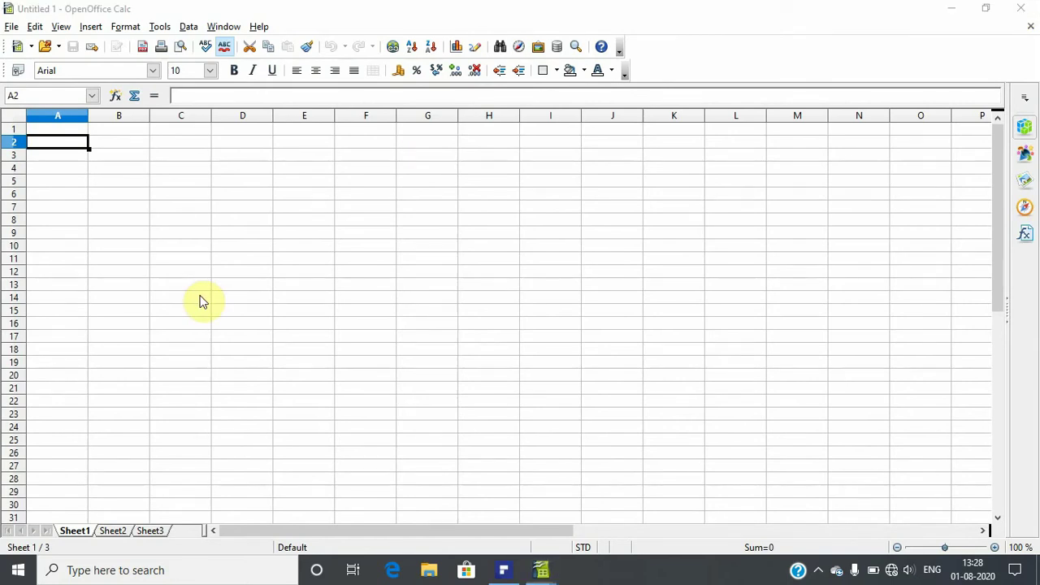
pyautogui.hotkey('ctrl', 'n')
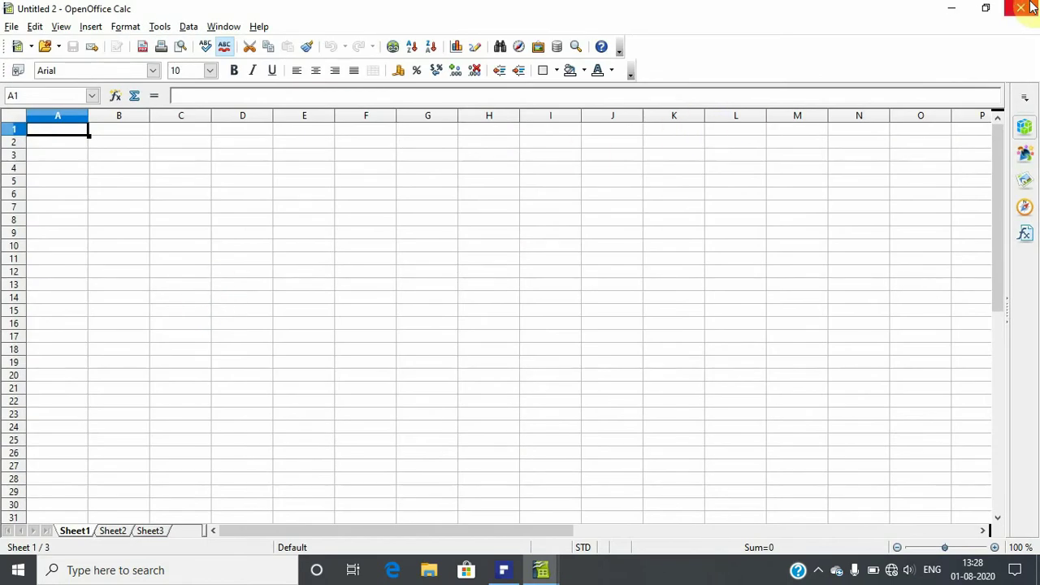
pyautogui.click(1022, 8)
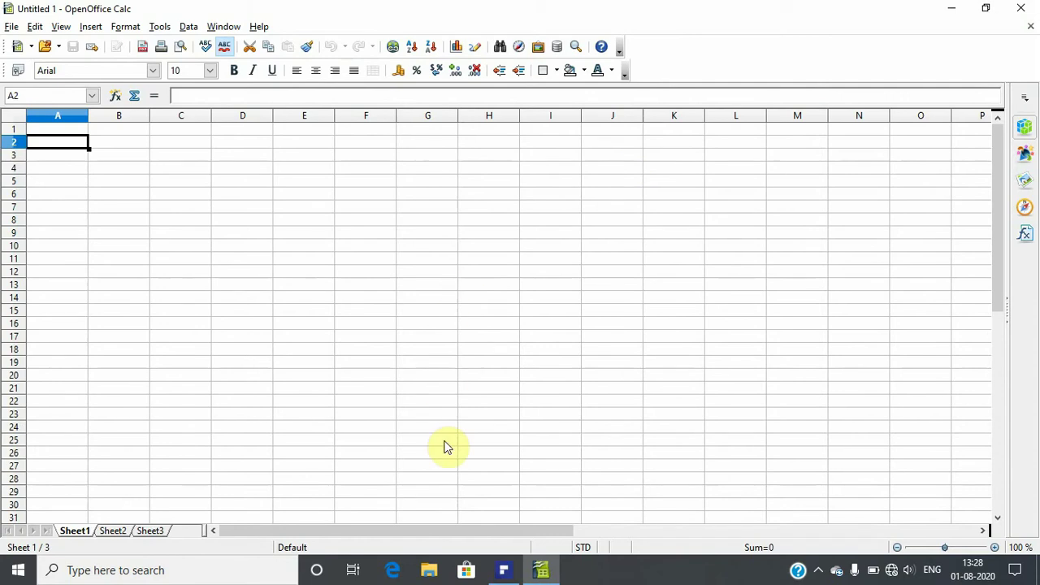
# Scroll the textbook PDF down to page 2's steps for opening an existing Calc document
pyautogui.click(505, 573)
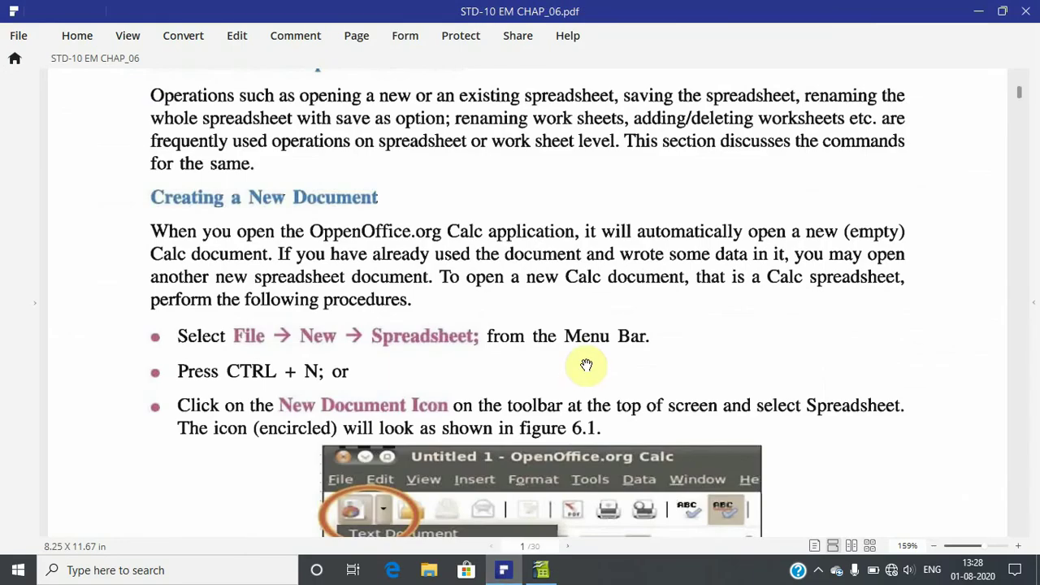
pyautogui.scroll(-1, 587, 365)
pyautogui.scroll(-3, 586, 365)
pyautogui.scroll(-5, 586, 365)
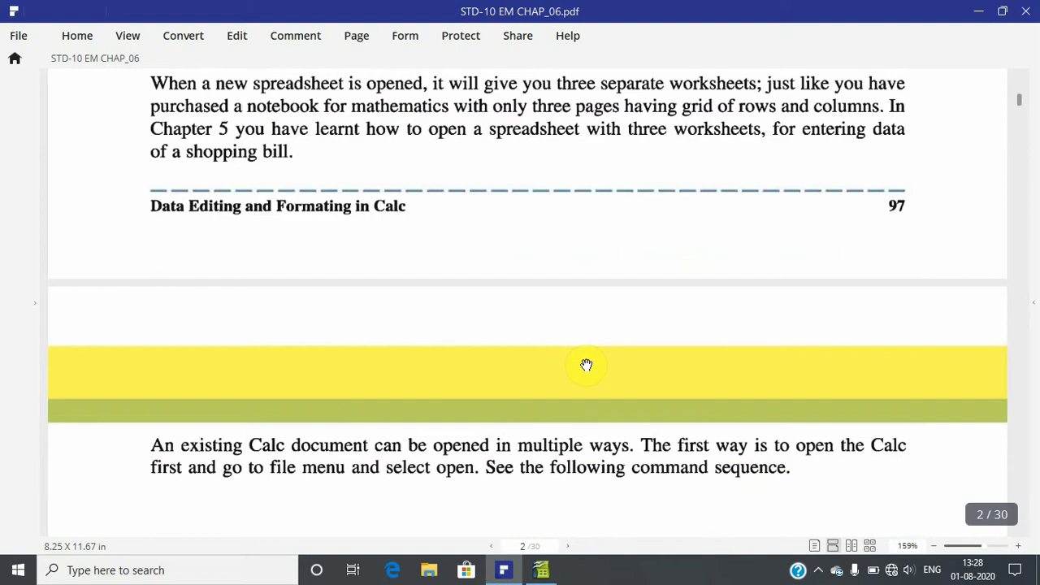
pyautogui.scroll(-3, 586, 365)
pyautogui.scroll(-1, 586, 364)
pyautogui.scroll(-1, 586, 365)
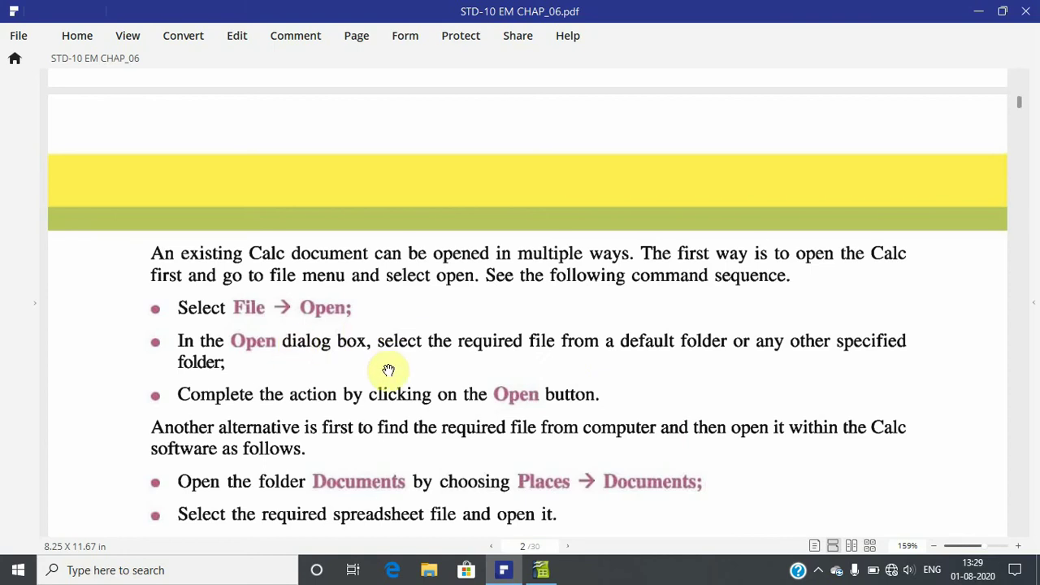
# Open shoppingbill.ods in Calc, filtering the Open dialog to Spreadsheets files
pyautogui.click(541, 571)
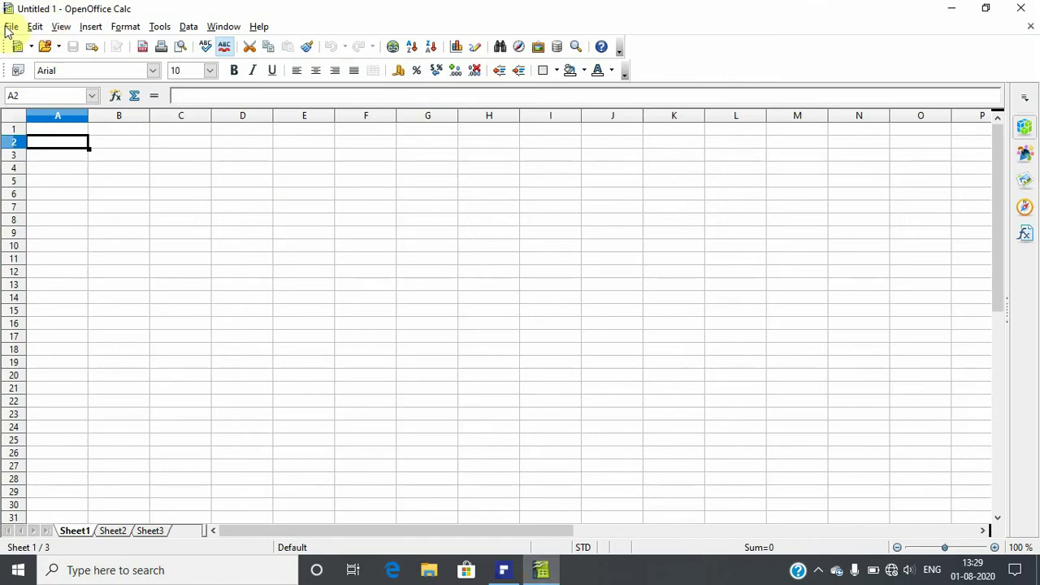
pyautogui.click(11, 27)
pyautogui.click(72, 65)
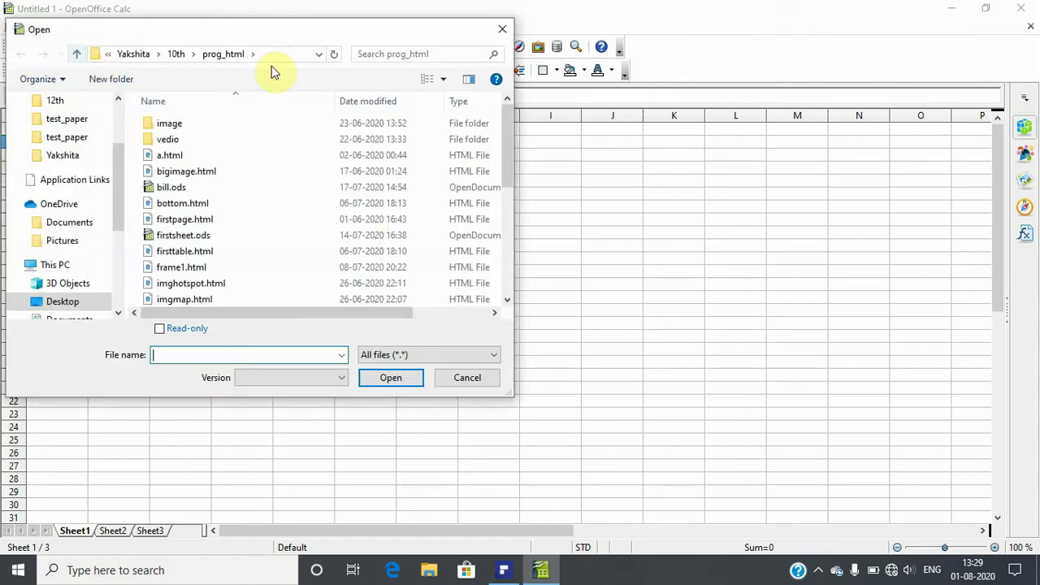
pyautogui.click(419, 358)
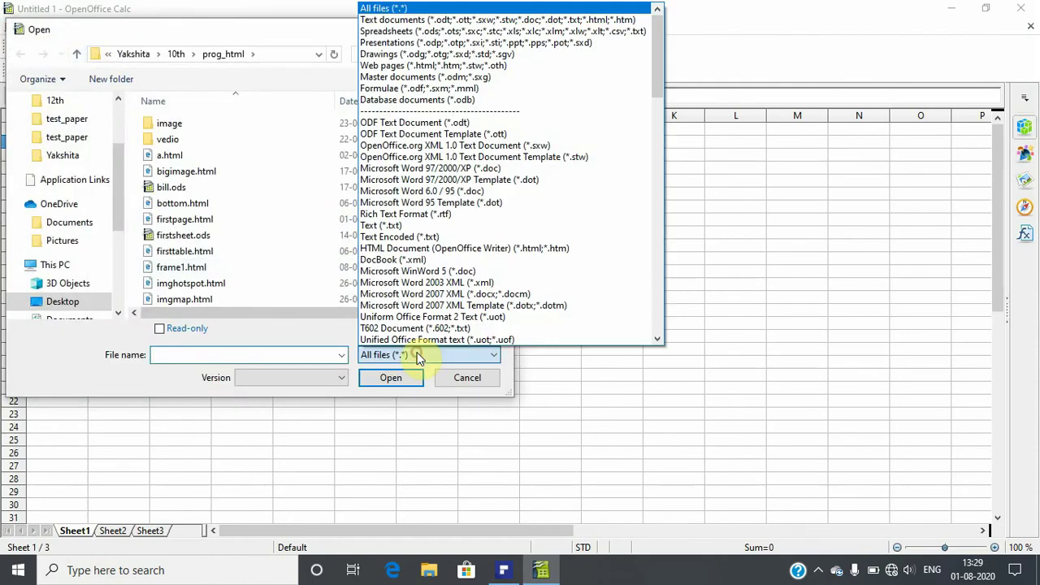
pyautogui.click(398, 32)
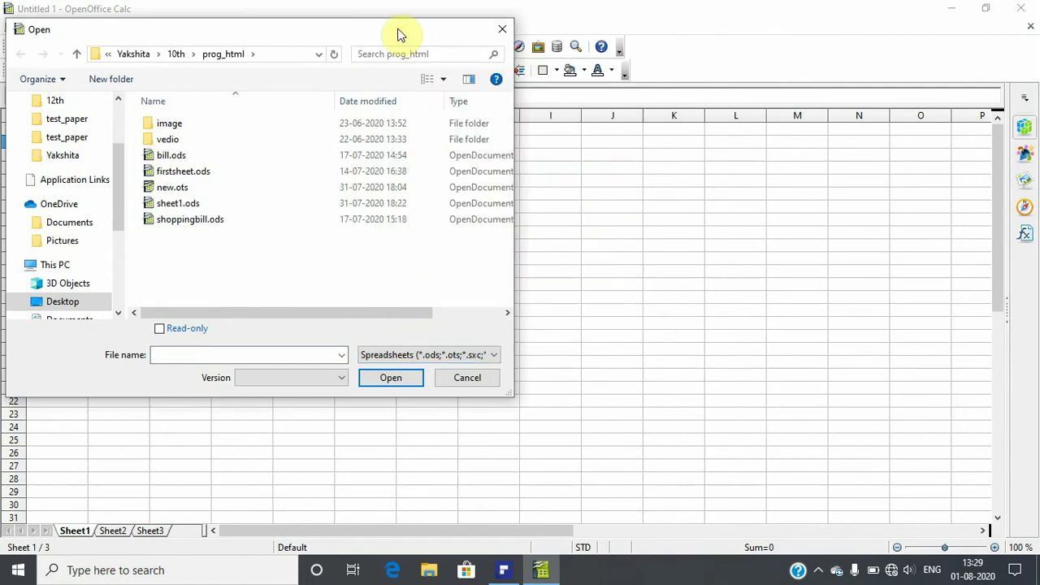
pyautogui.click(180, 224)
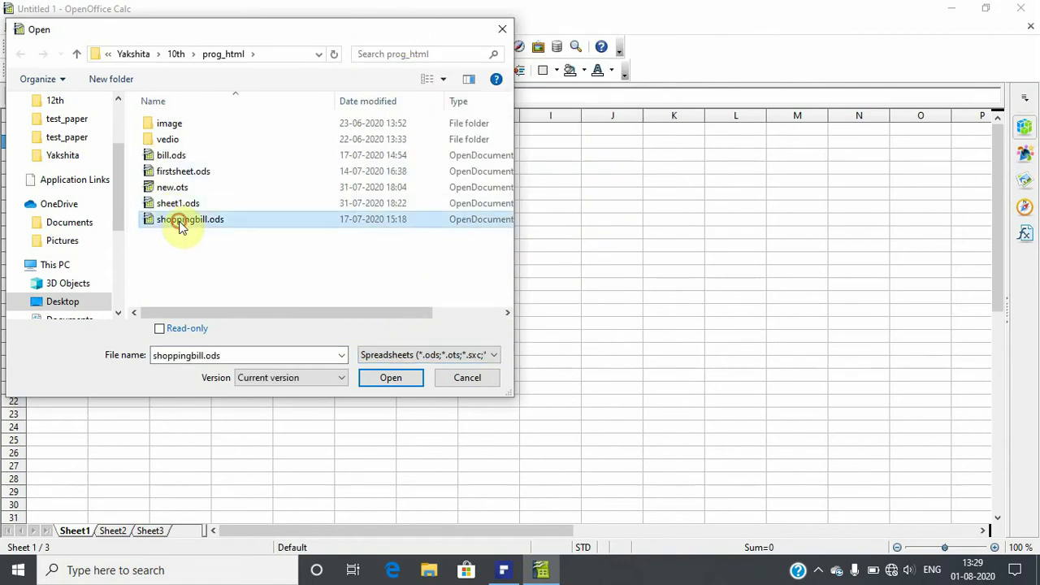
pyautogui.click(403, 382)
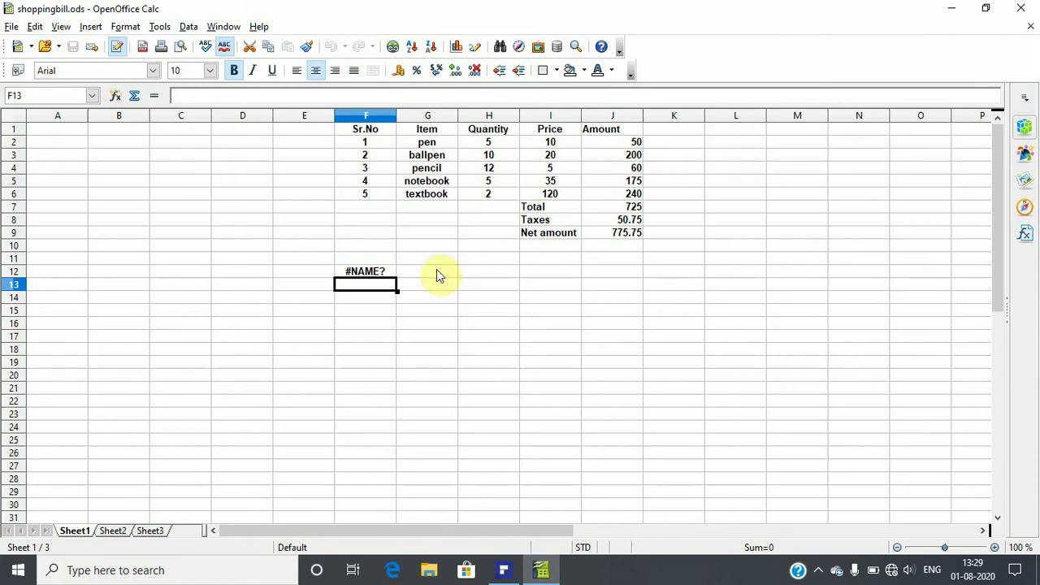
# Scroll the textbook past Figure 6.2 to page 3's Saving and Closing Spreadsheet section
pyautogui.click(497, 567)
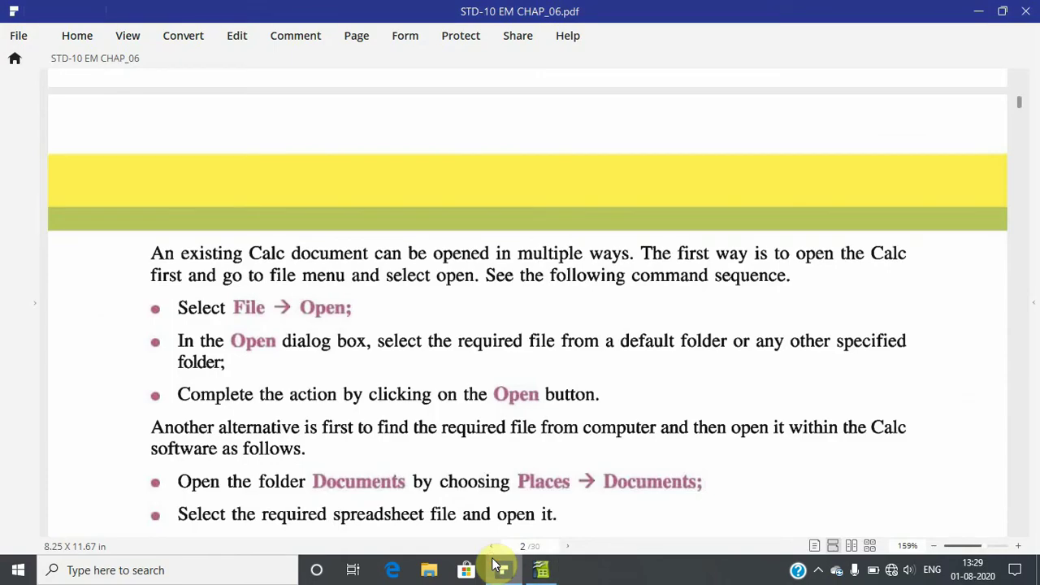
pyautogui.scroll(-1, 497, 416)
pyautogui.scroll(-3, 497, 416)
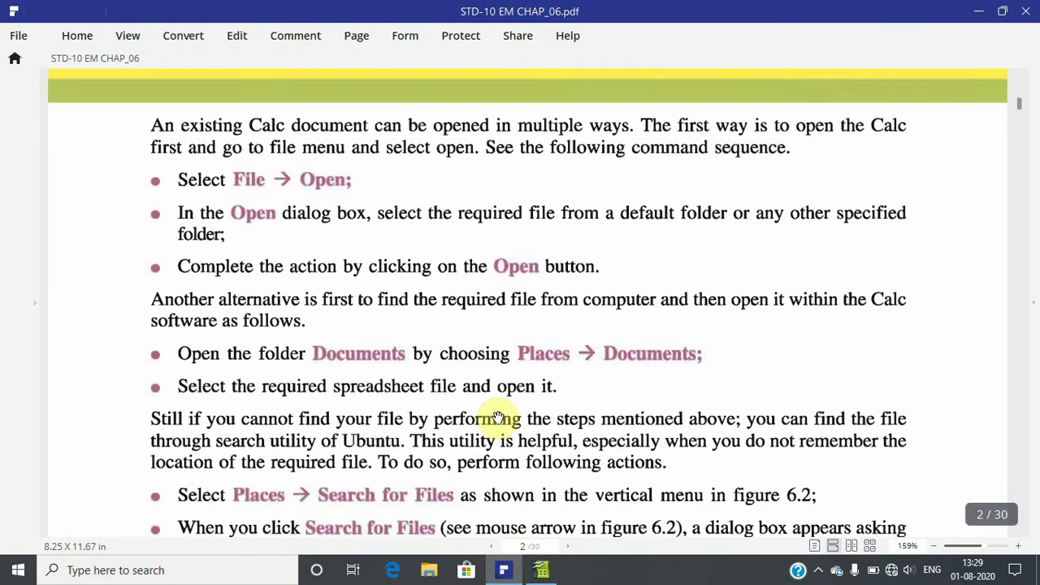
pyautogui.scroll(-2, 497, 416)
pyautogui.scroll(-2, 497, 414)
pyautogui.scroll(-1, 498, 414)
pyautogui.scroll(-1, 498, 414)
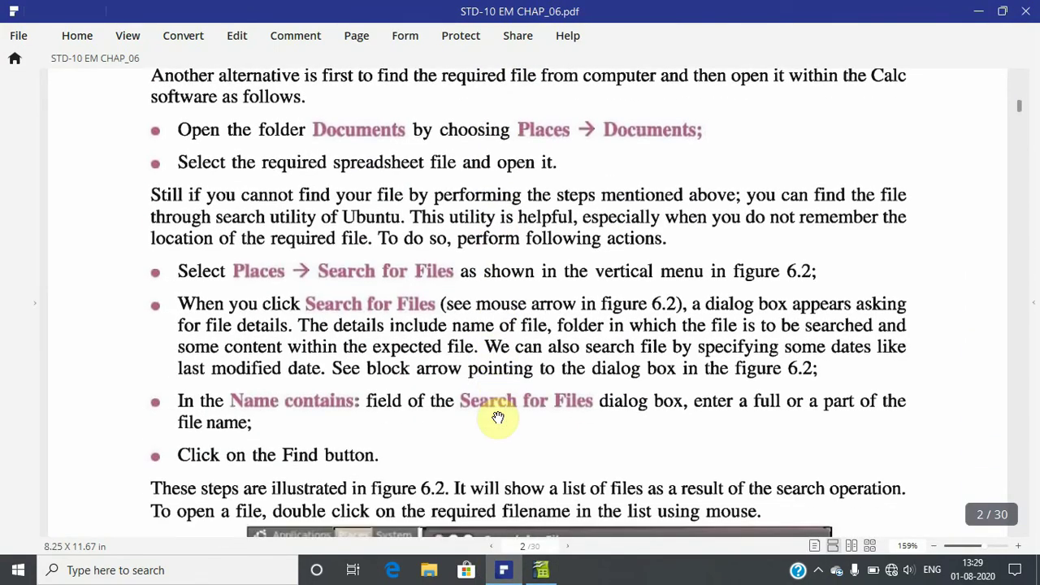
pyautogui.scroll(-1, 498, 416)
pyautogui.scroll(-1, 498, 417)
pyautogui.scroll(-8, 498, 417)
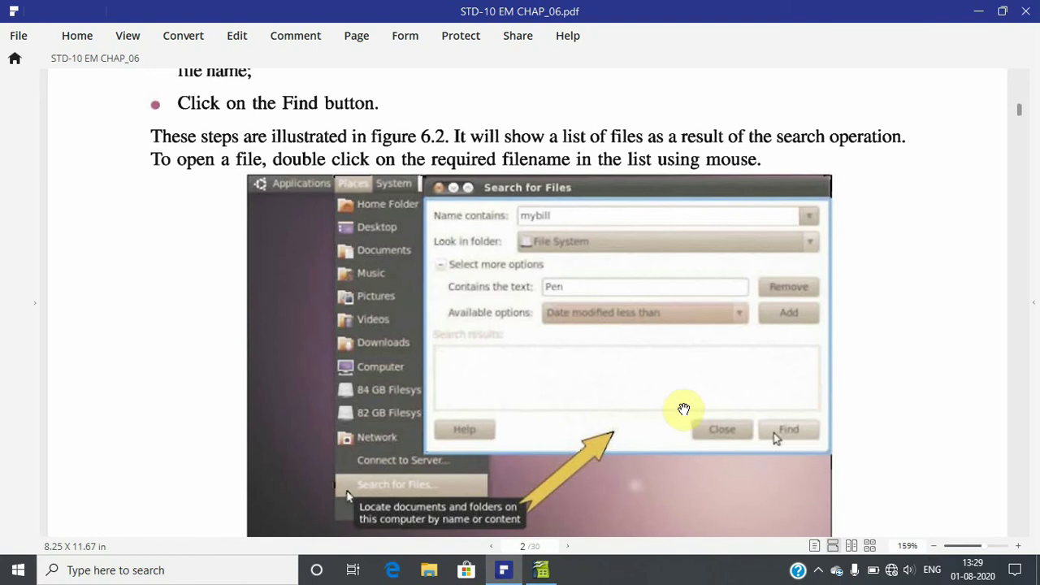
pyautogui.scroll(-1, 788, 301)
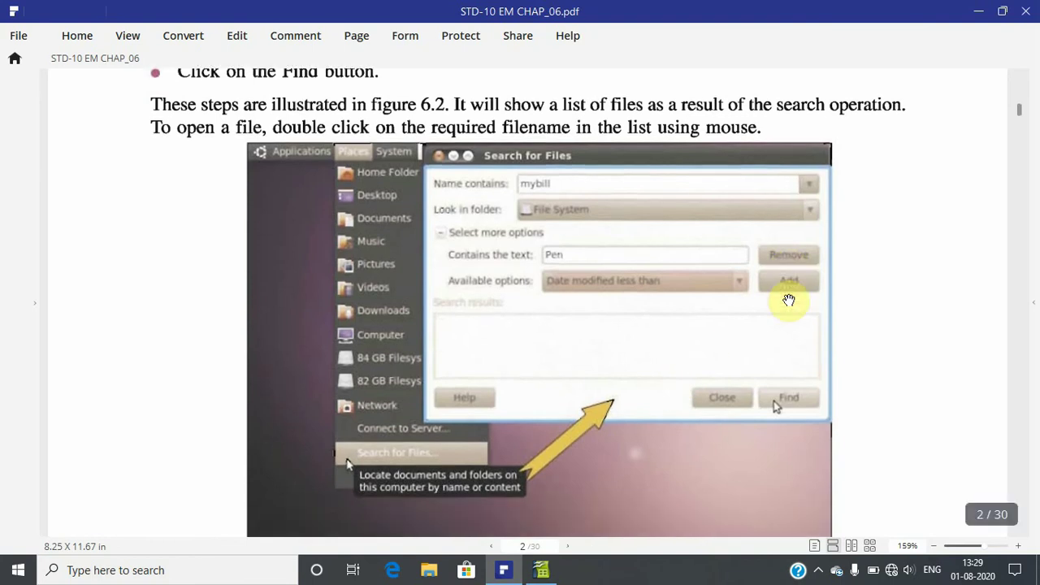
pyautogui.scroll(-4, 788, 301)
pyautogui.scroll(-1, 789, 300)
pyautogui.scroll(-1, 788, 300)
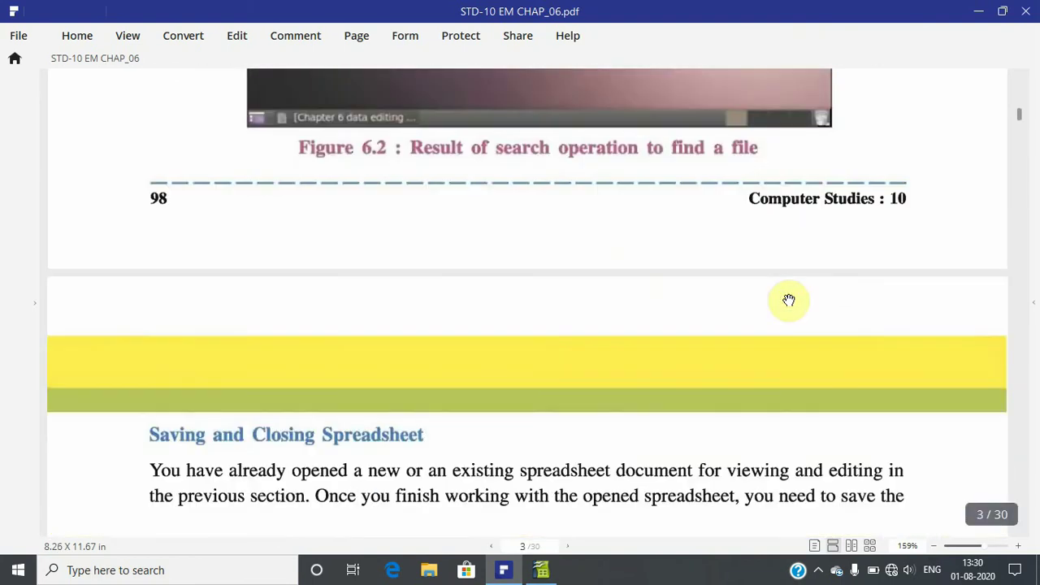
pyautogui.scroll(-2, 789, 301)
pyautogui.scroll(-1, 789, 301)
pyautogui.scroll(-2, 789, 301)
pyautogui.scroll(-1, 788, 301)
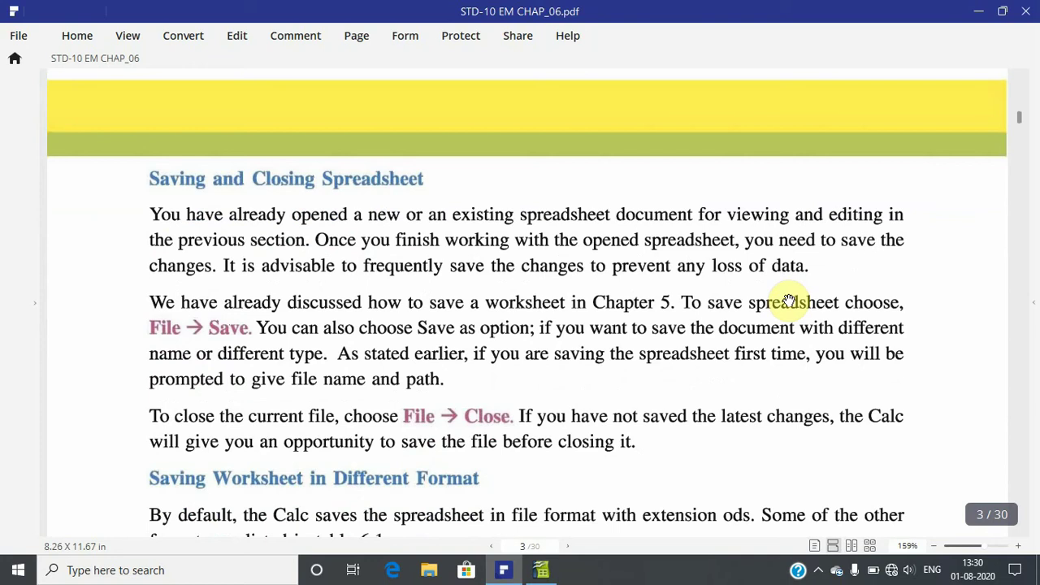
pyautogui.scroll(-2, 788, 301)
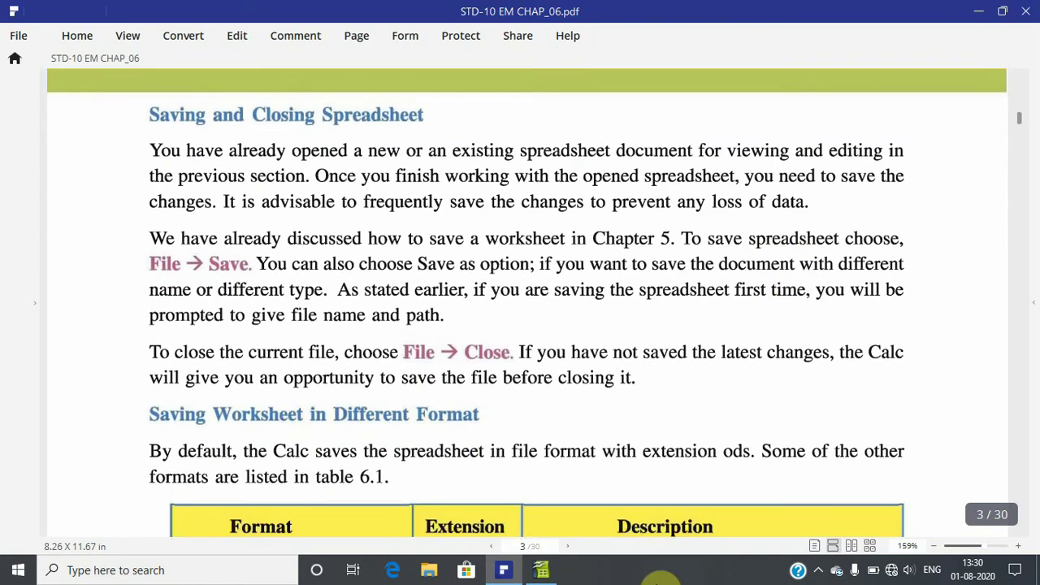
# Create a new blank spreadsheet from Calc's File > New menu
pyautogui.click(541, 570)
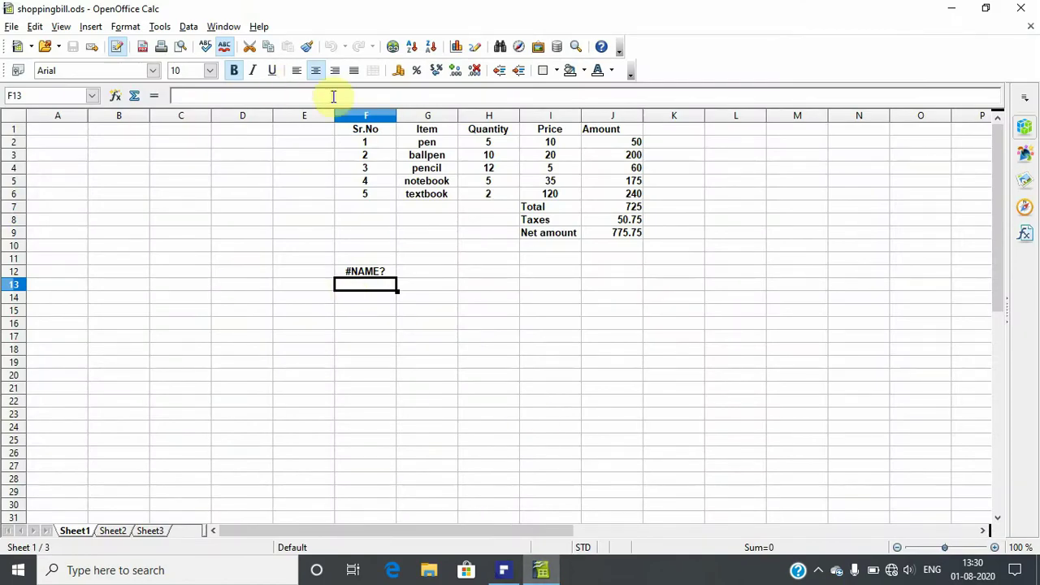
pyautogui.click(12, 27)
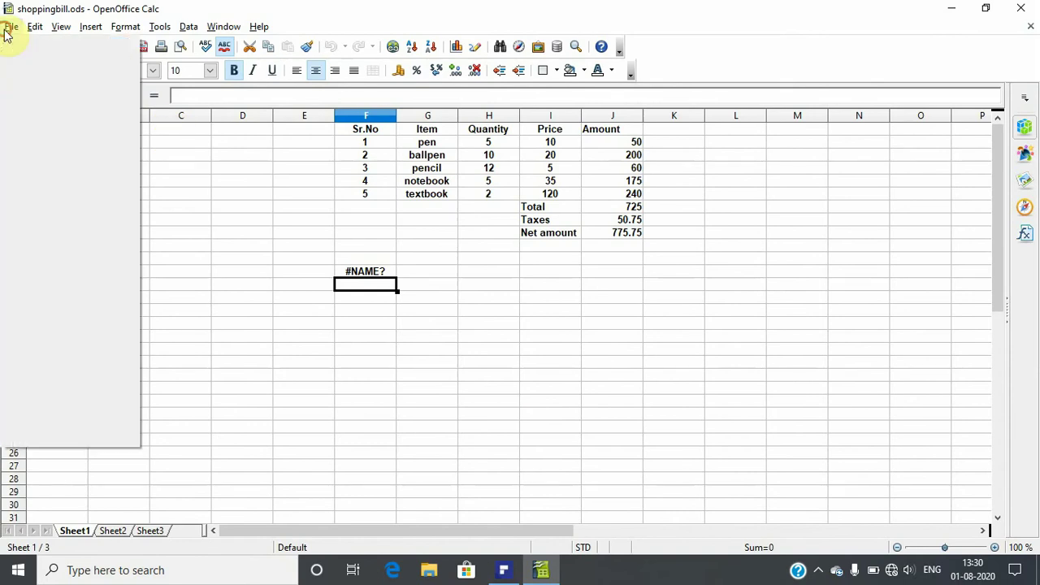
pyautogui.moveTo(40, 46)
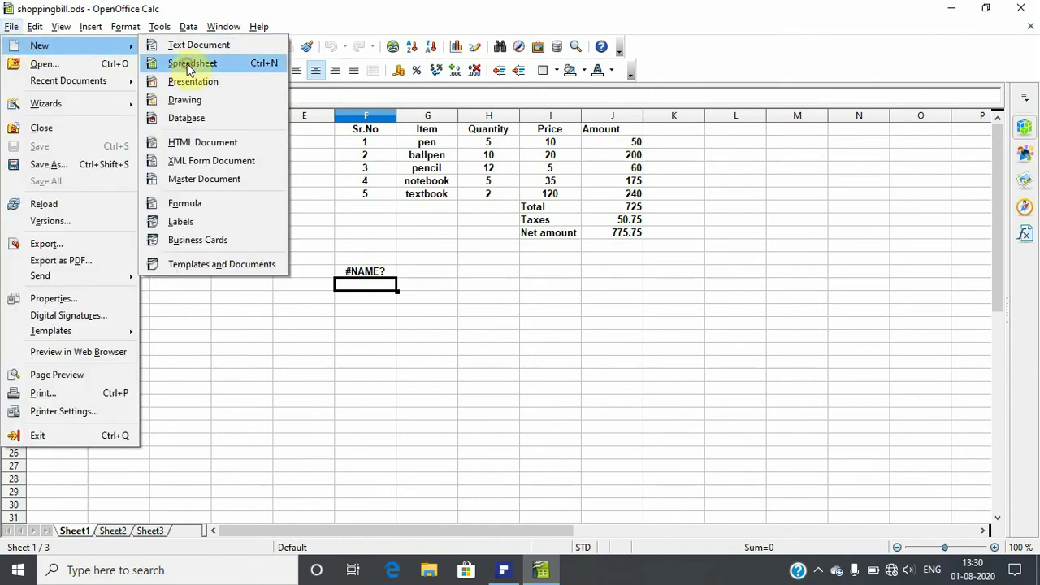
pyautogui.click(190, 67)
# Save the new blank spreadsheet as studentsdata.ods
pyautogui.click(11, 27)
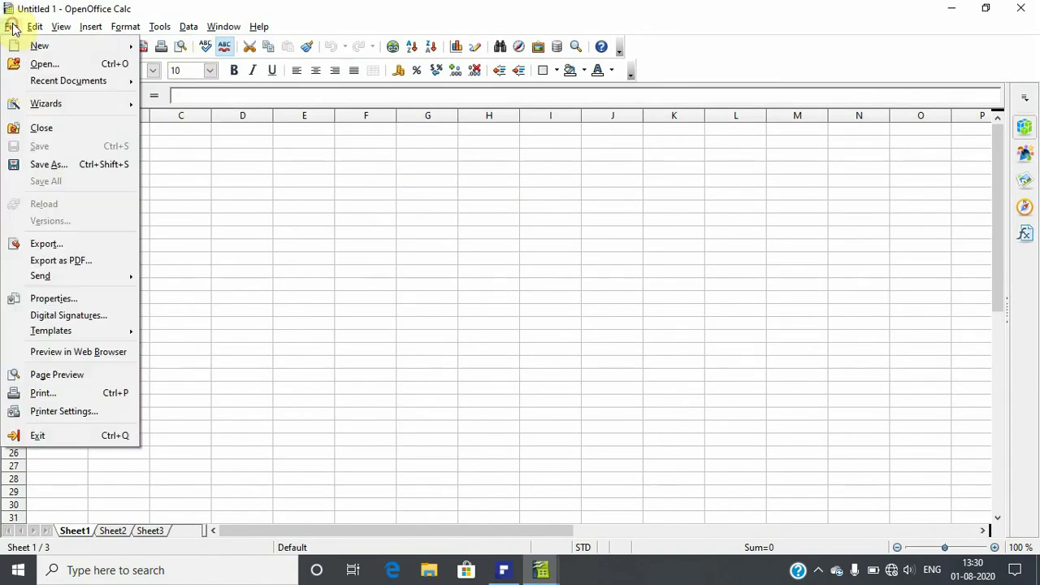
pyautogui.click(76, 165)
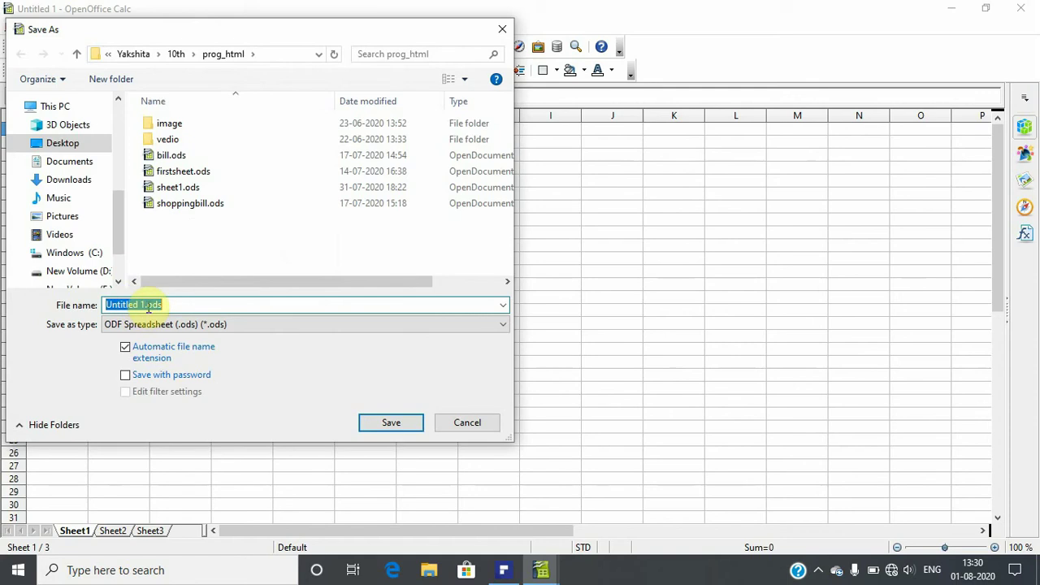
pyautogui.click(147, 305)
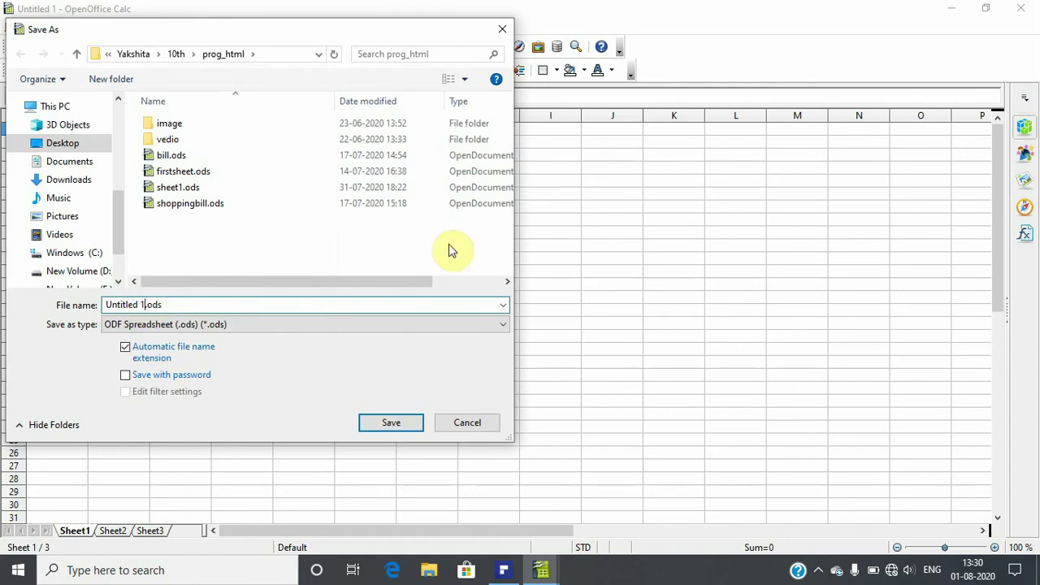
pyautogui.press('BackSpace')
pyautogui.press('BackSpace')
pyautogui.press('BackSpace')
pyautogui.write('students')
pyautogui.write('da')
pyautogui.press('Return')
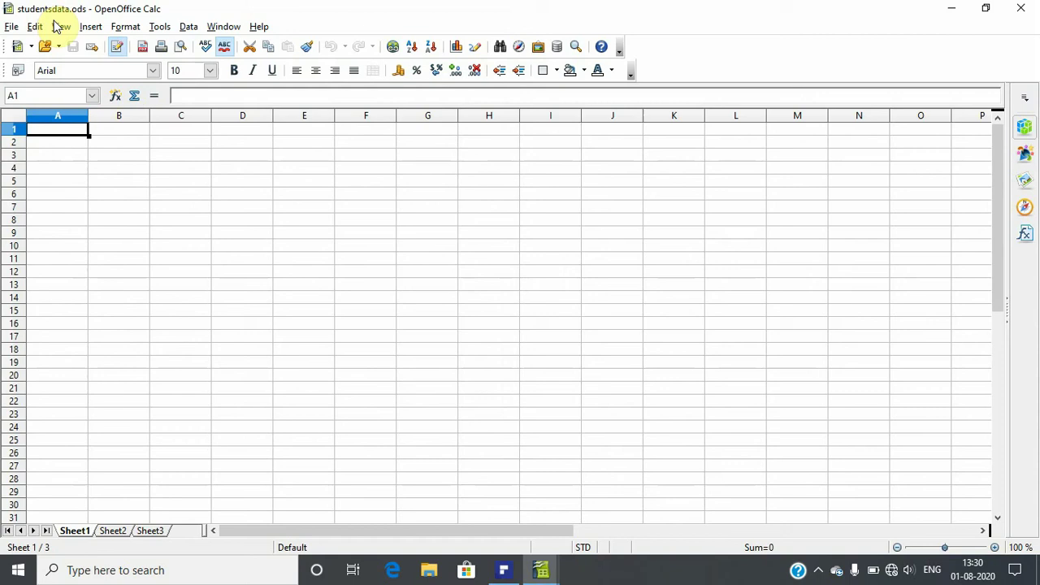
# Close studentsdata.ods, leaving shoppingbill.ods open, and return to the textbook
pyautogui.click(13, 27)
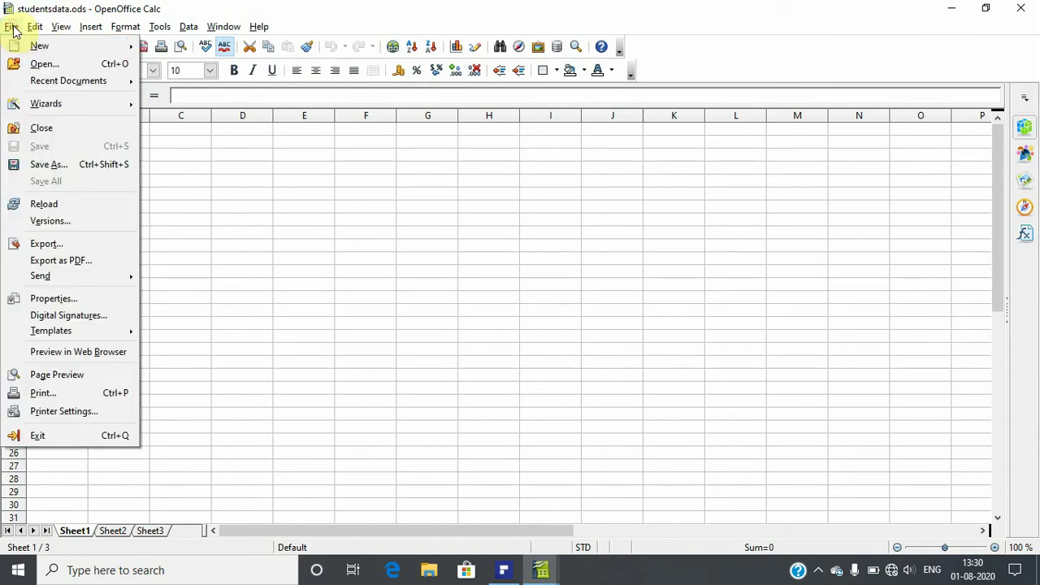
pyautogui.click(43, 129)
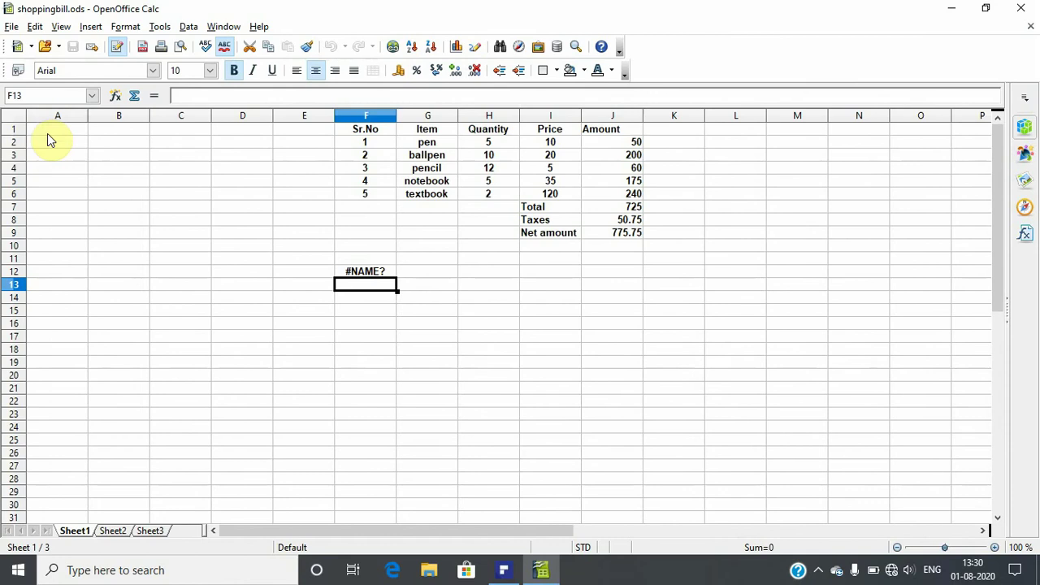
pyautogui.click(505, 575)
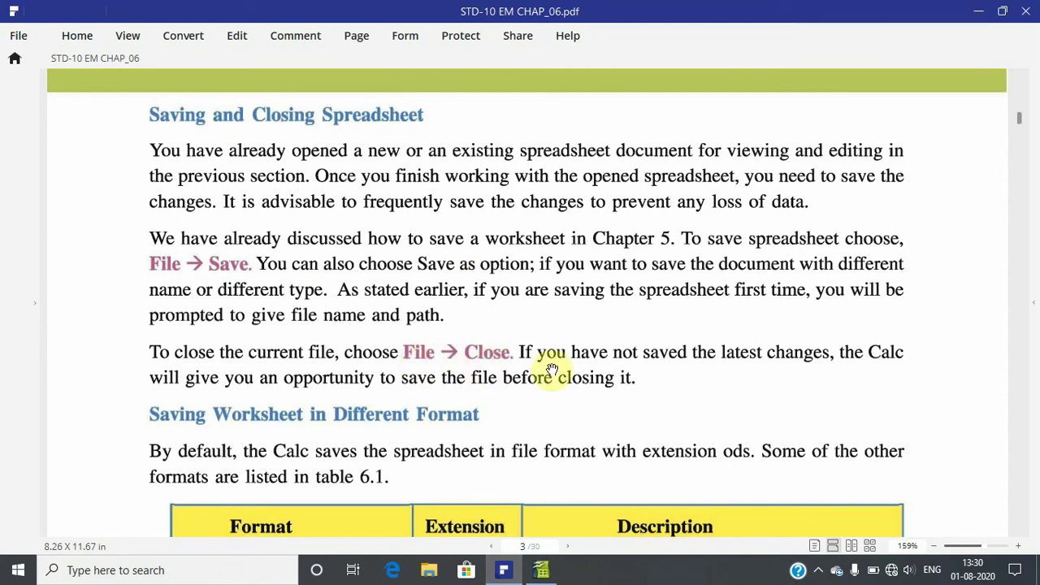
# Scroll to Table 6.1 listing Calc file formats such as ods, ots, csv and pdf
pyautogui.scroll(-3, 552, 370)
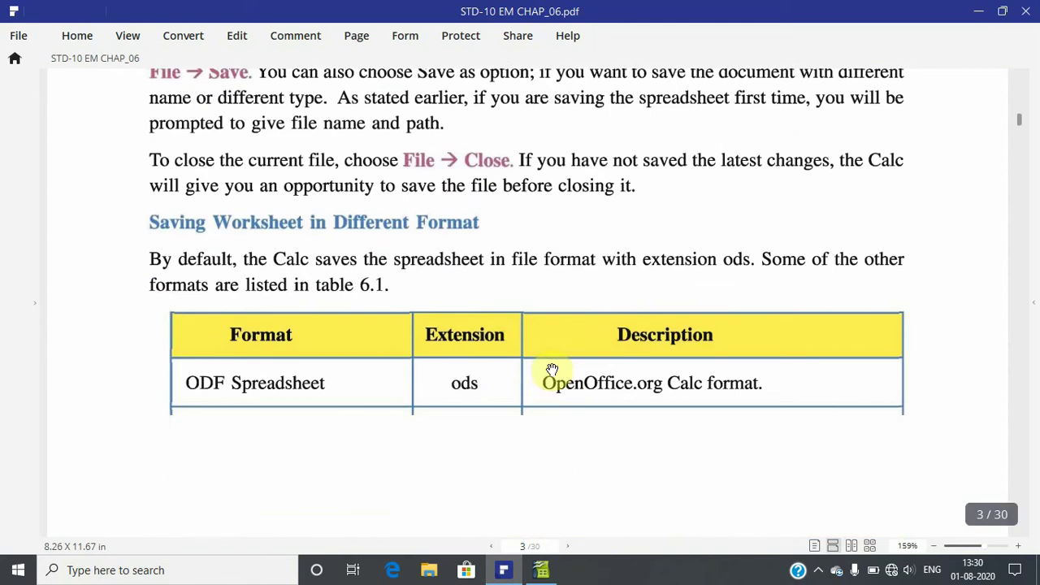
pyautogui.scroll(-1, 552, 370)
pyautogui.scroll(1, 552, 370)
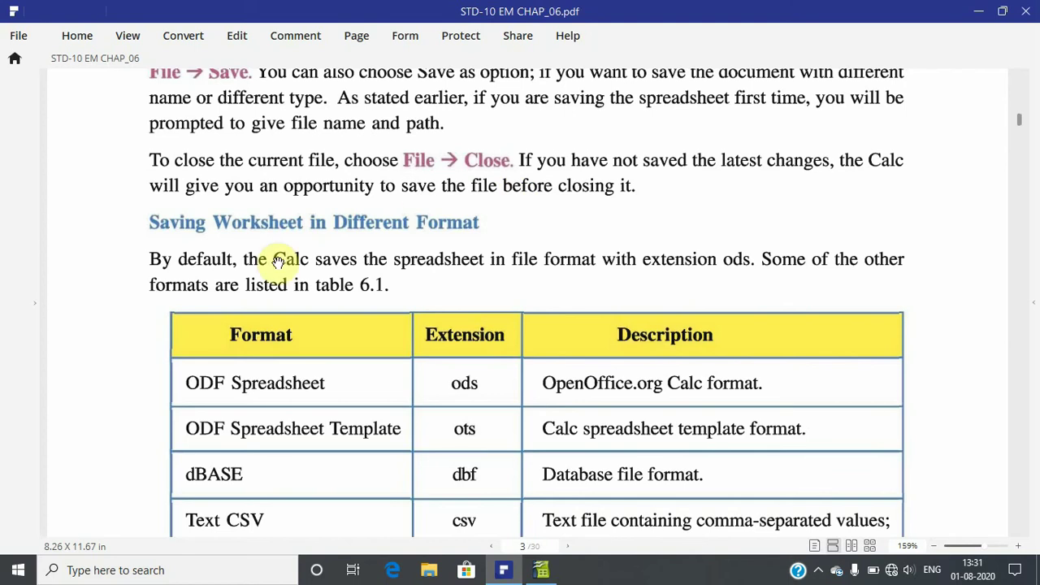
pyautogui.scroll(-1, 341, 301)
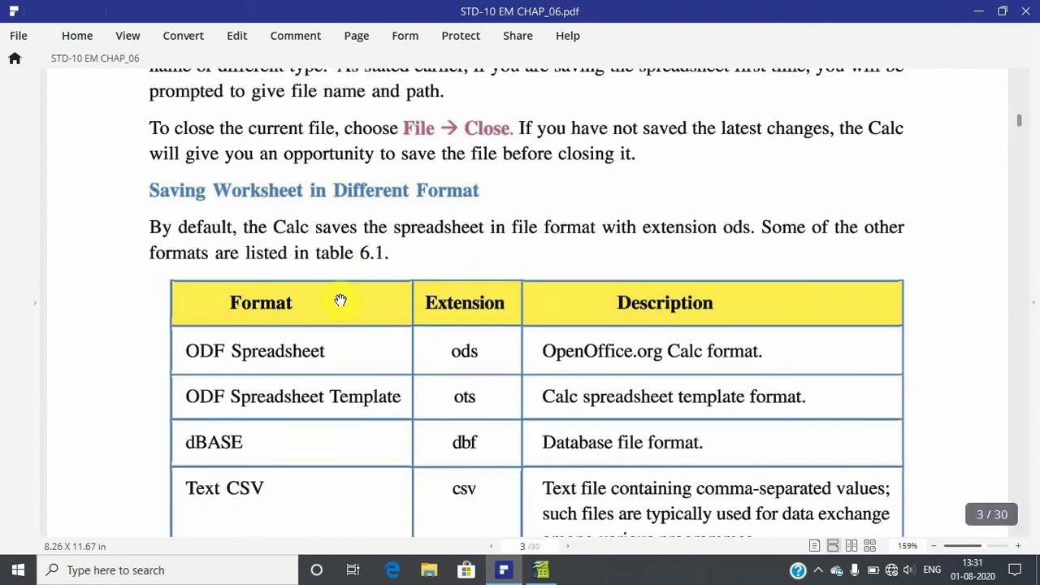
pyautogui.scroll(-1, 341, 301)
pyautogui.scroll(-2, 341, 301)
pyautogui.scroll(-1, 341, 301)
pyautogui.scroll(-1, 341, 301)
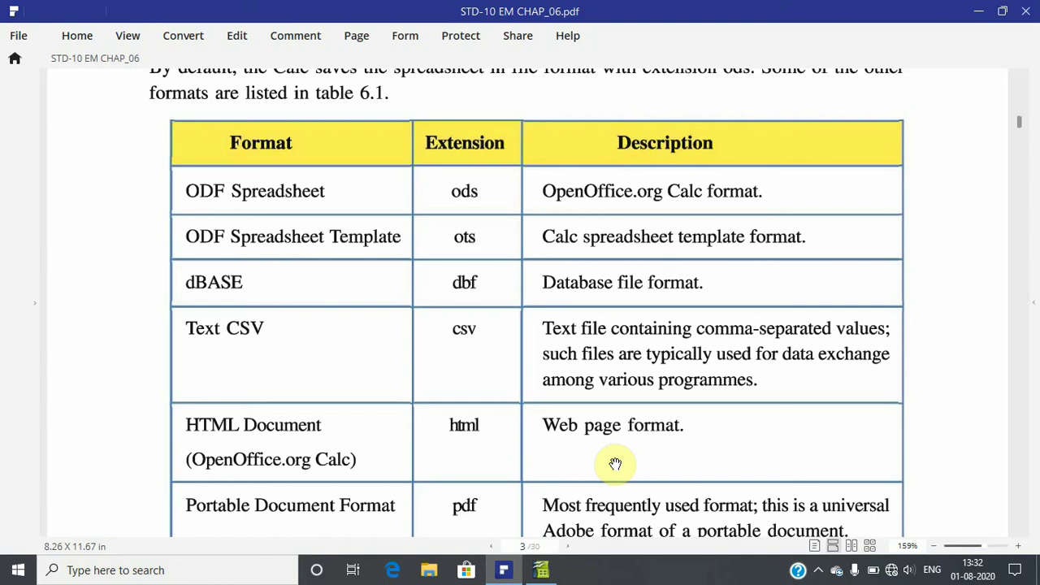
# Scroll past Table 6.1 to Figure 6.3 on page 4 about the file type menu
pyautogui.scroll(-1, 615, 463)
pyautogui.scroll(-2, 615, 463)
pyautogui.scroll(-1, 616, 463)
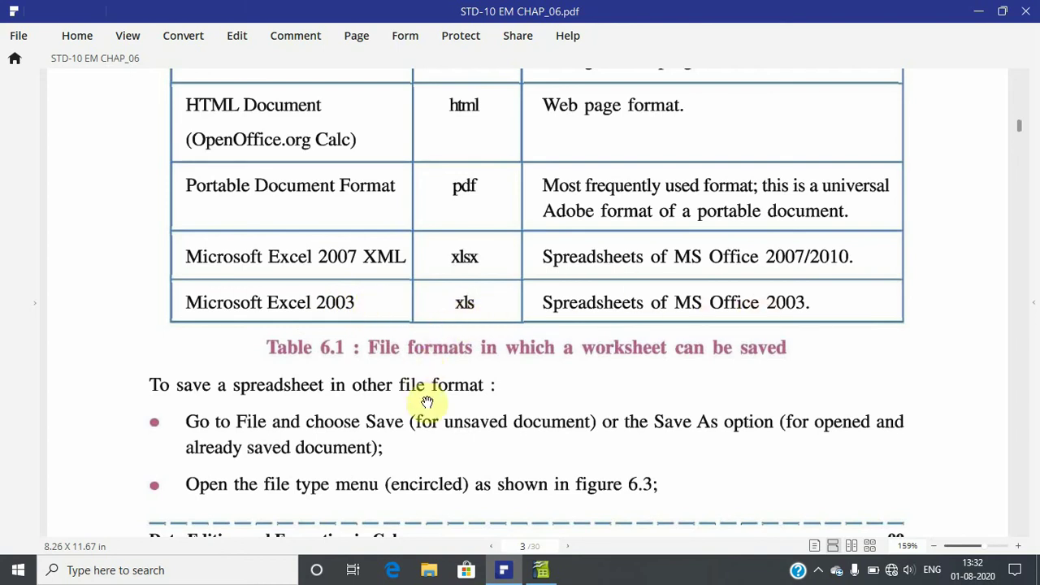
pyautogui.scroll(-1, 435, 423)
pyautogui.scroll(-2, 436, 423)
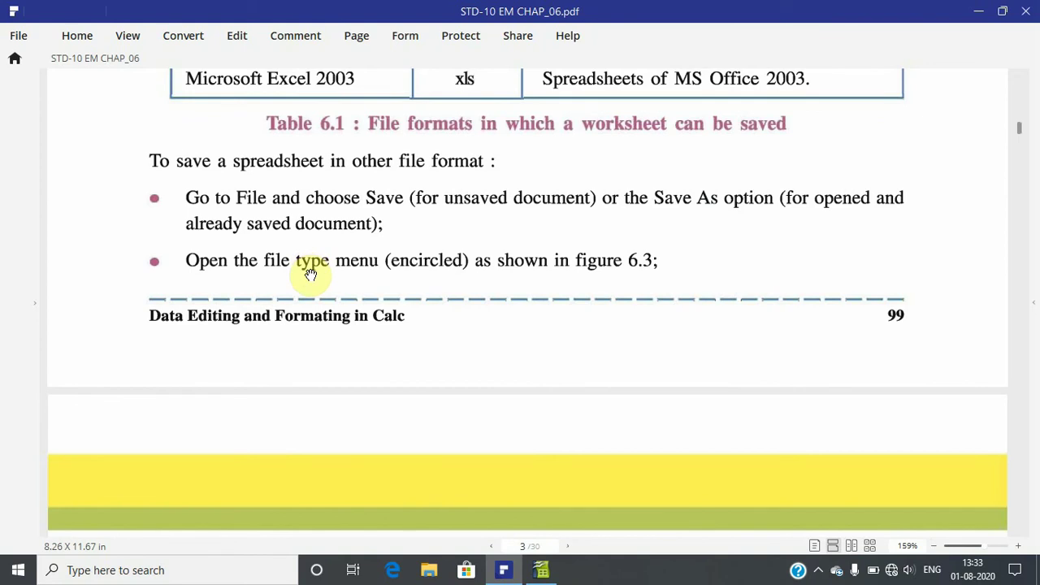
pyautogui.scroll(-1, 310, 275)
pyautogui.scroll(-4, 311, 274)
pyautogui.scroll(-2, 311, 275)
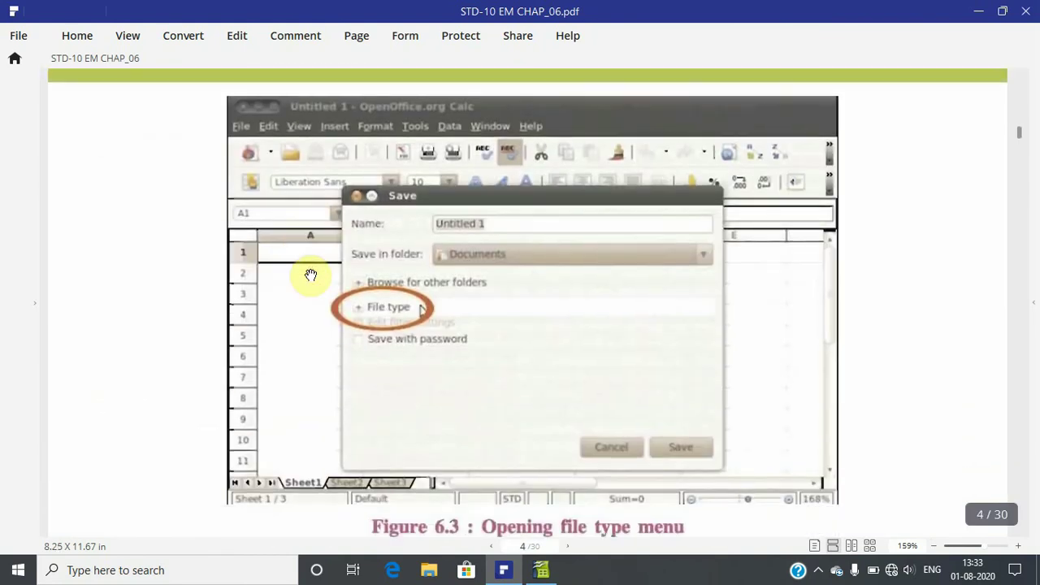
# View the file type filters in Calc's Open dialog, then cancel it without opening anything
pyautogui.click(541, 570)
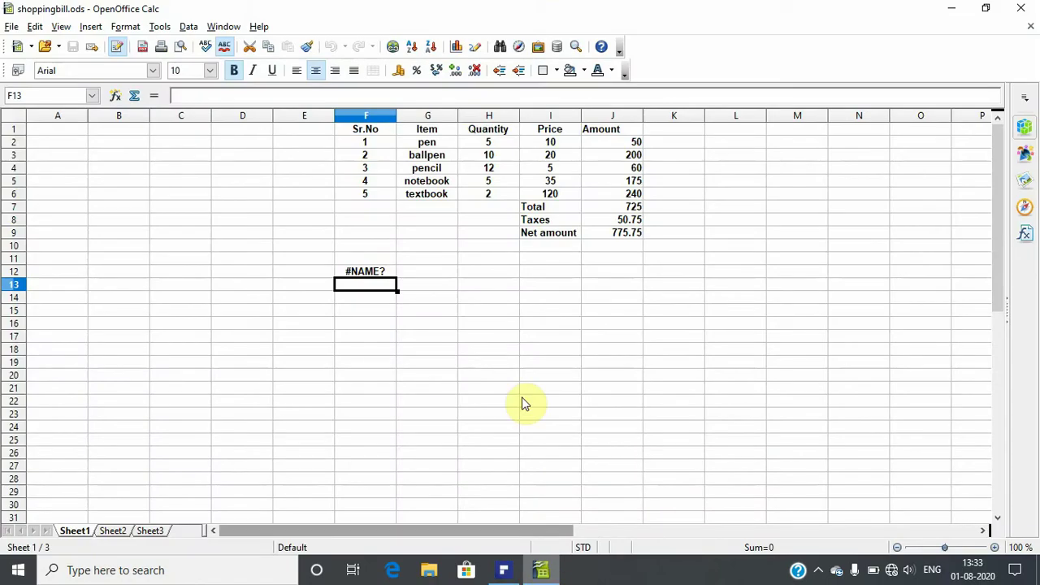
pyautogui.click(6, 28)
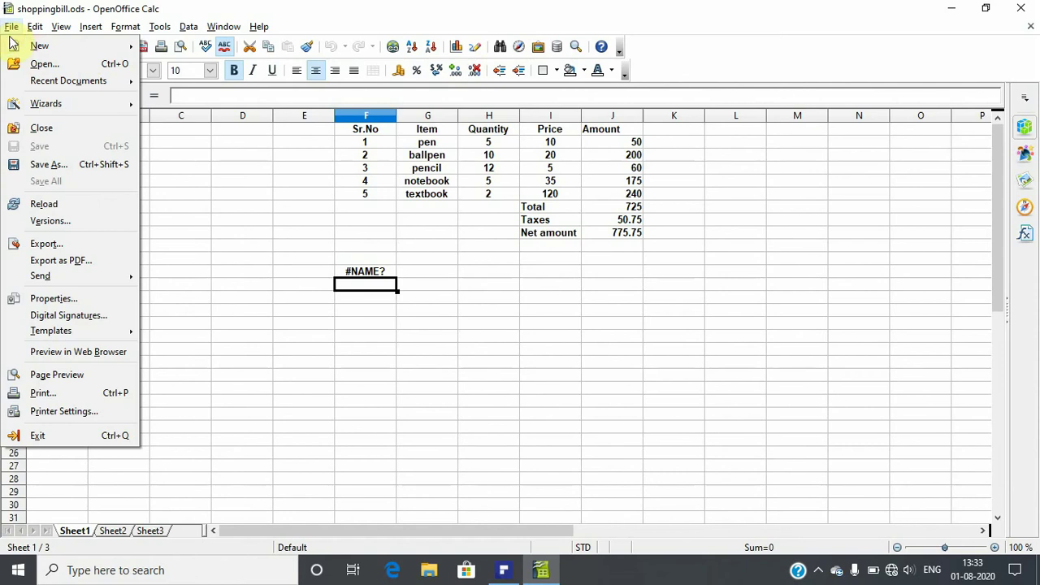
pyautogui.click(79, 65)
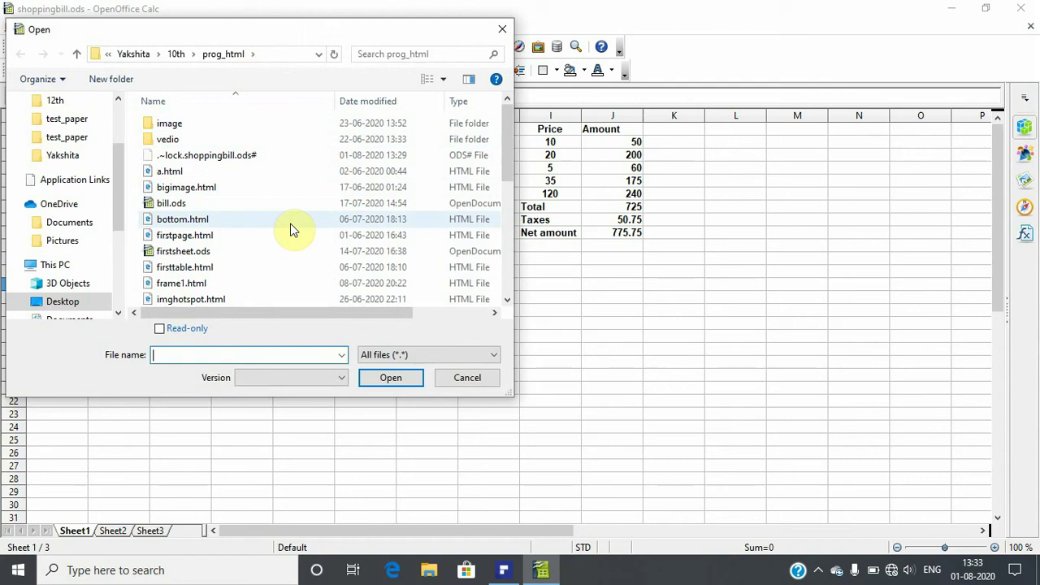
pyautogui.click(382, 356)
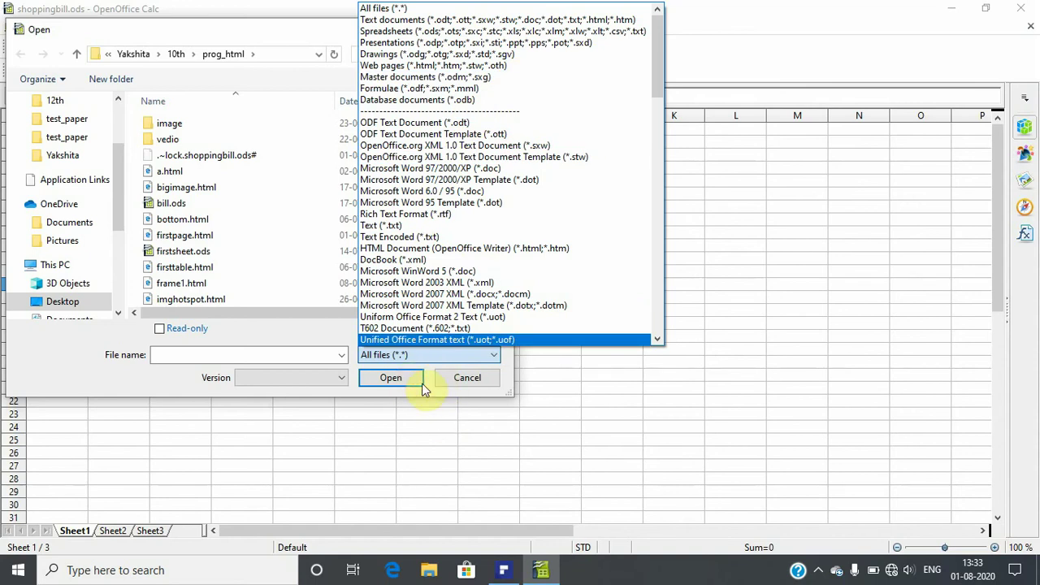
pyautogui.click(458, 383)
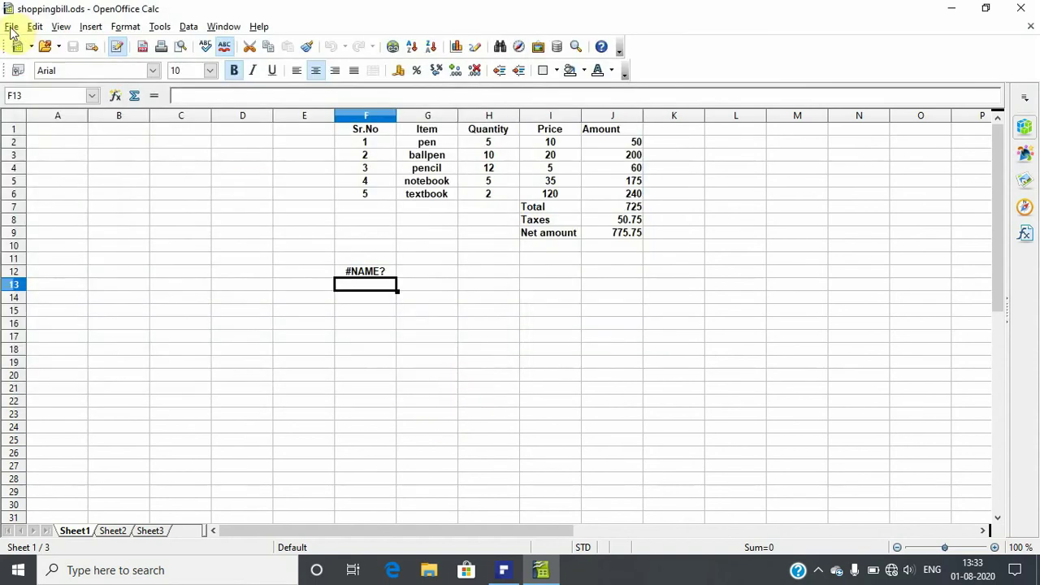
# Create a new spreadsheet, view its Save As format list, then cancel without saving
pyautogui.click(13, 48)
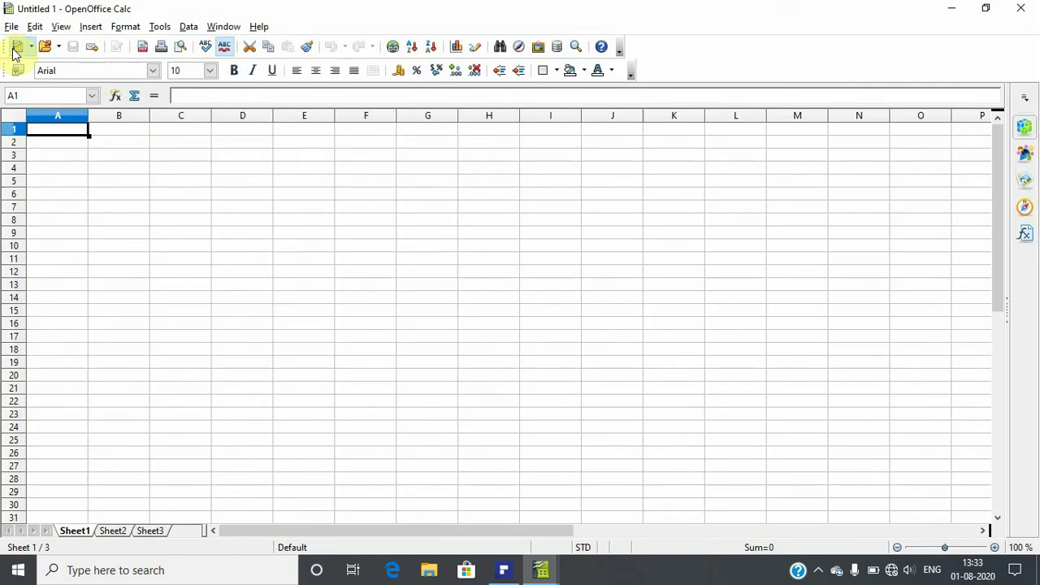
pyautogui.click(8, 26)
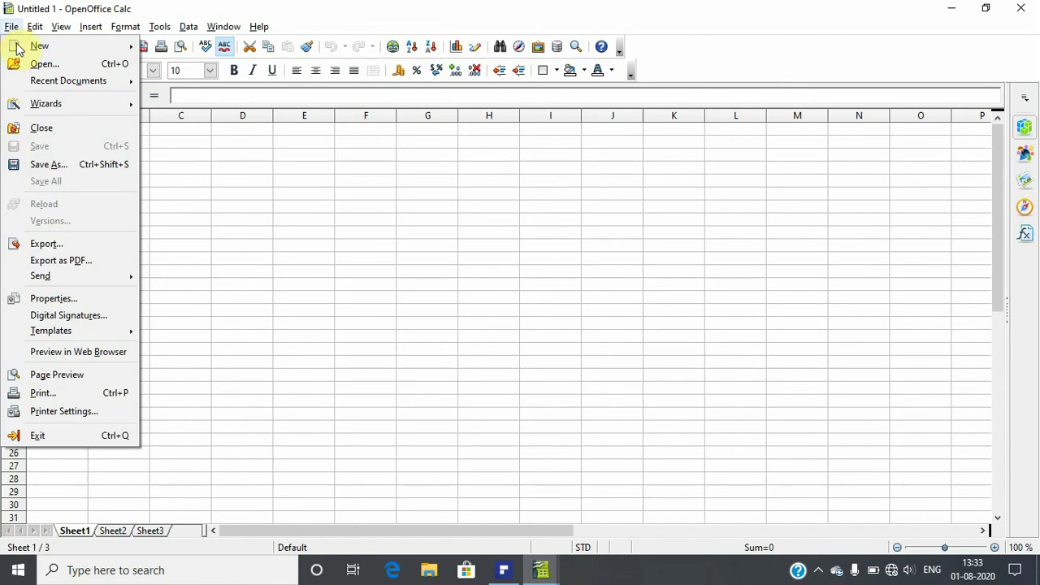
pyautogui.click(80, 166)
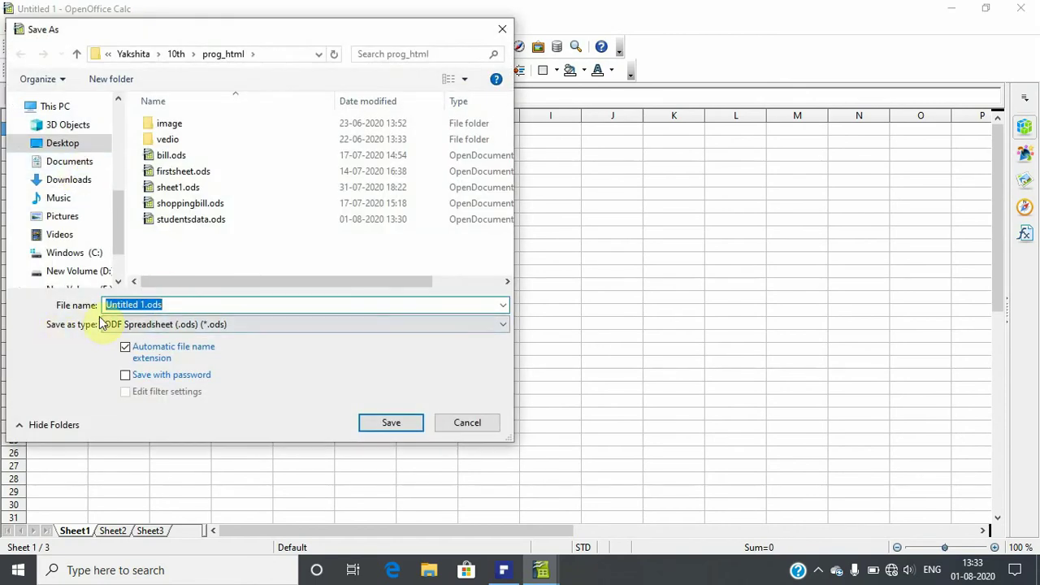
pyautogui.click(144, 325)
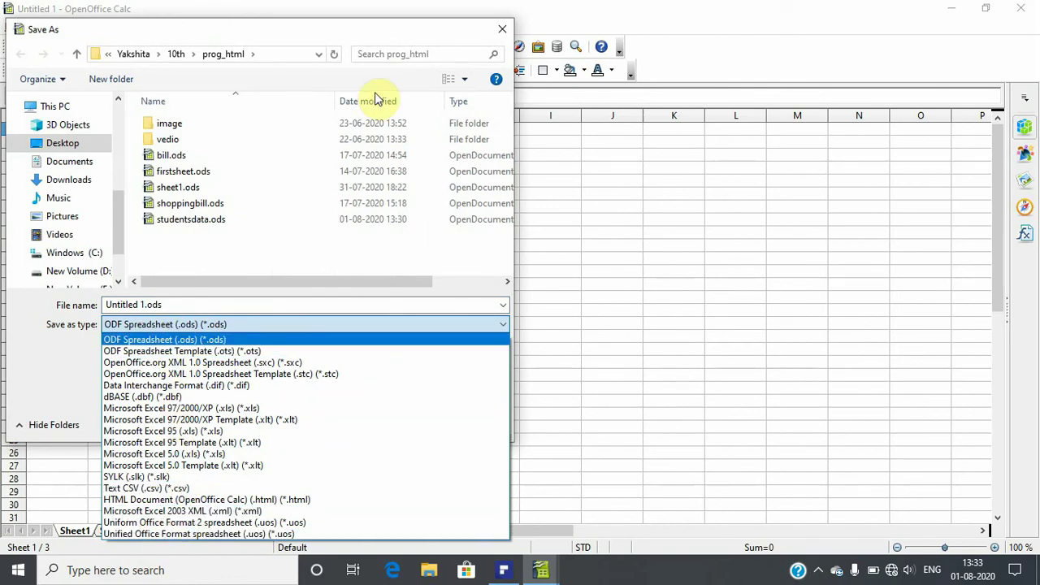
pyautogui.click(502, 35)
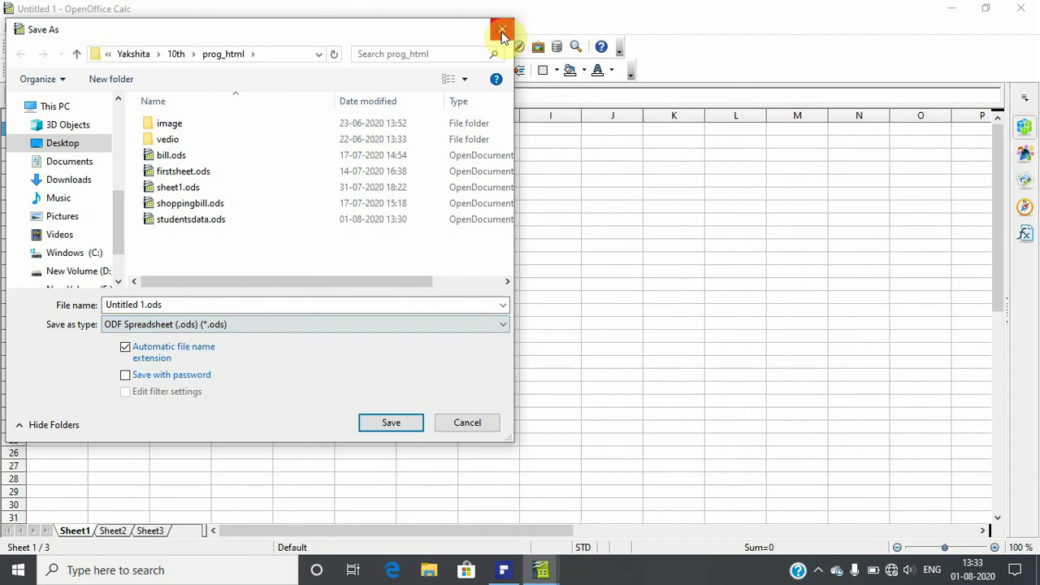
pyautogui.click(501, 35)
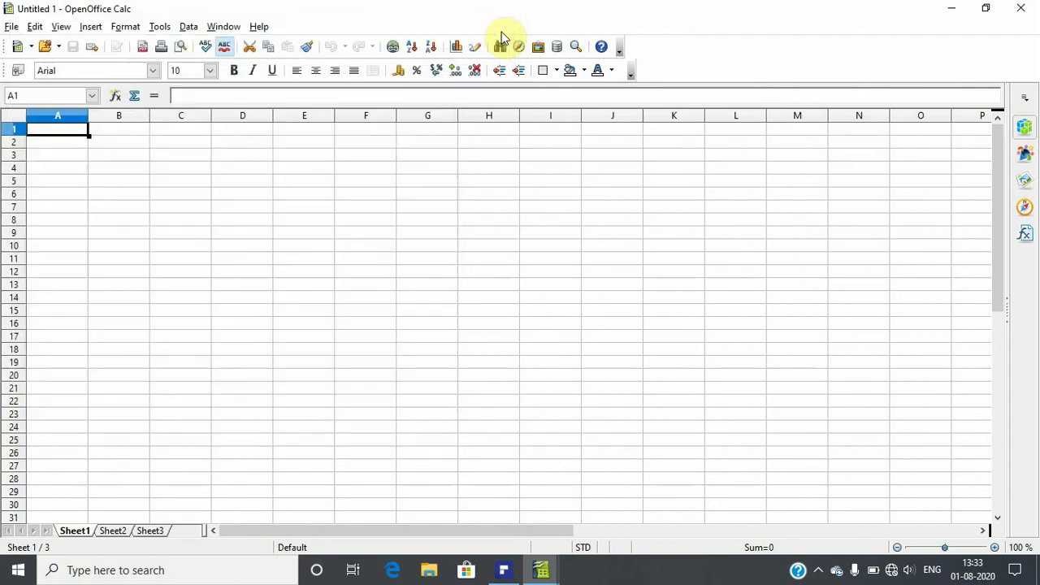
pyautogui.click(505, 571)
# Scroll past Figure 6.4 to page 5's Format > Sheet > Rename steps, then return to Untitled 1
pyautogui.scroll(-1, 480, 365)
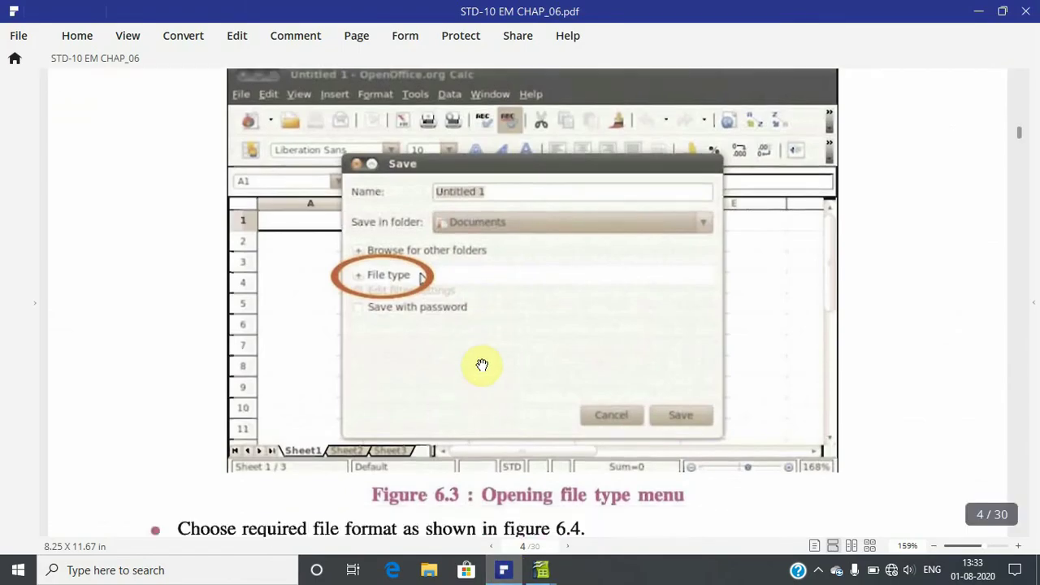
pyautogui.scroll(-3, 482, 365)
pyautogui.scroll(-4, 482, 365)
pyautogui.scroll(-3, 482, 365)
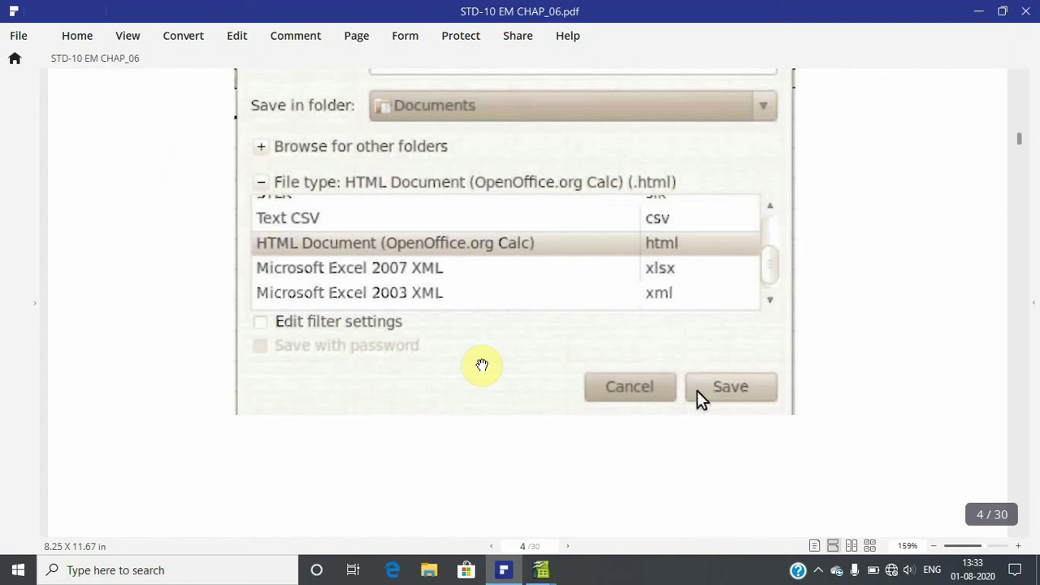
pyautogui.scroll(-1, 435, 271)
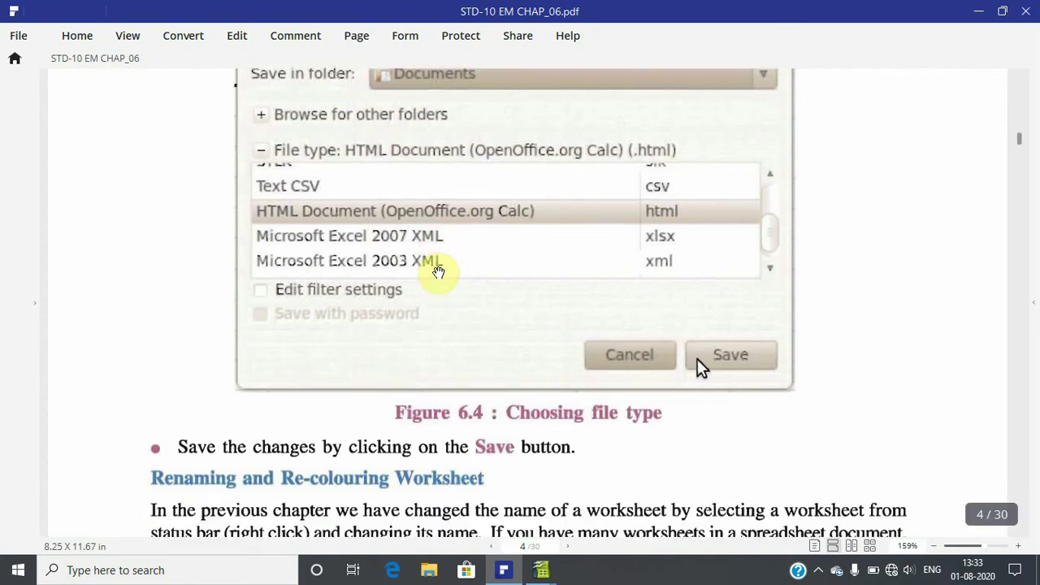
pyautogui.scroll(-1, 437, 272)
pyautogui.scroll(-3, 438, 272)
pyautogui.scroll(-1, 438, 272)
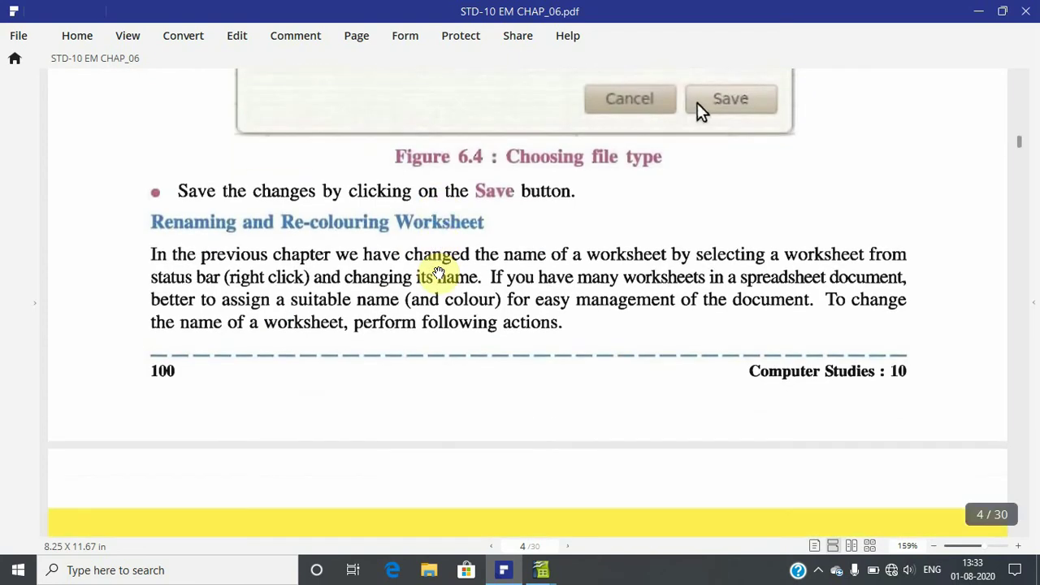
pyautogui.scroll(-1, 438, 273)
pyautogui.scroll(-1, 438, 272)
pyautogui.scroll(-1, 439, 274)
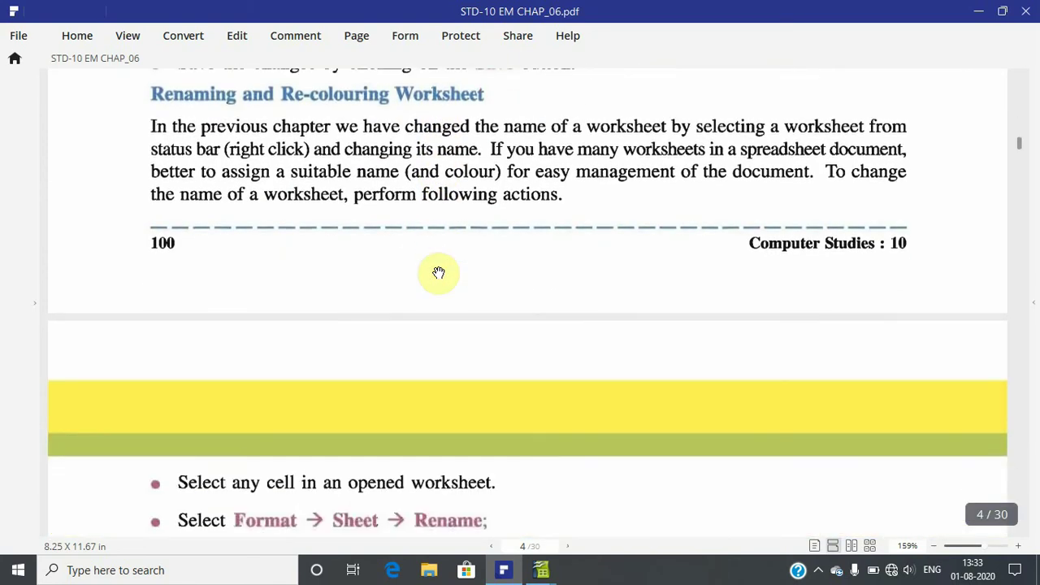
pyautogui.scroll(-1, 438, 272)
pyautogui.scroll(-2, 438, 273)
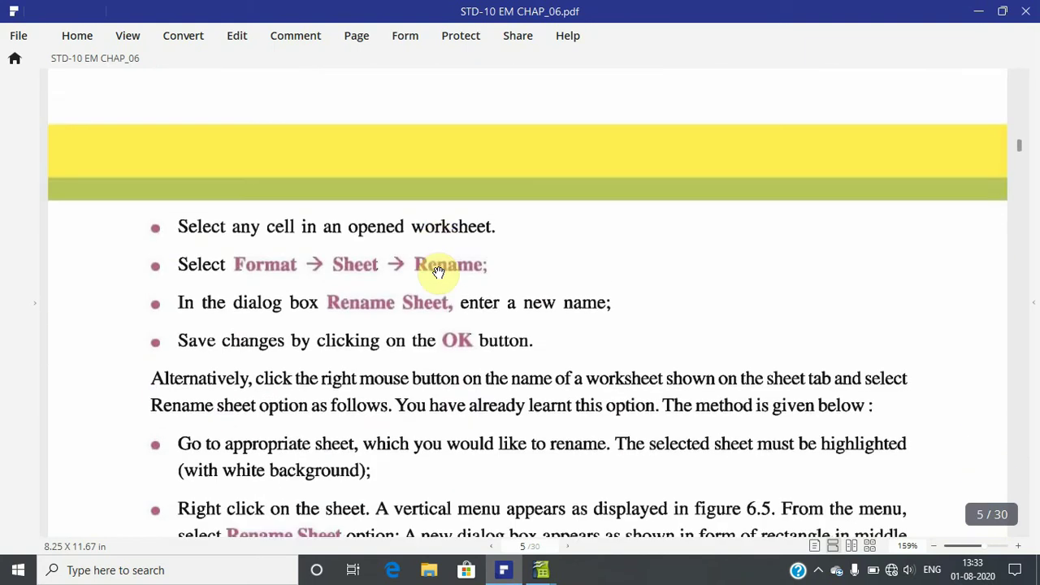
pyautogui.scroll(-1, 438, 272)
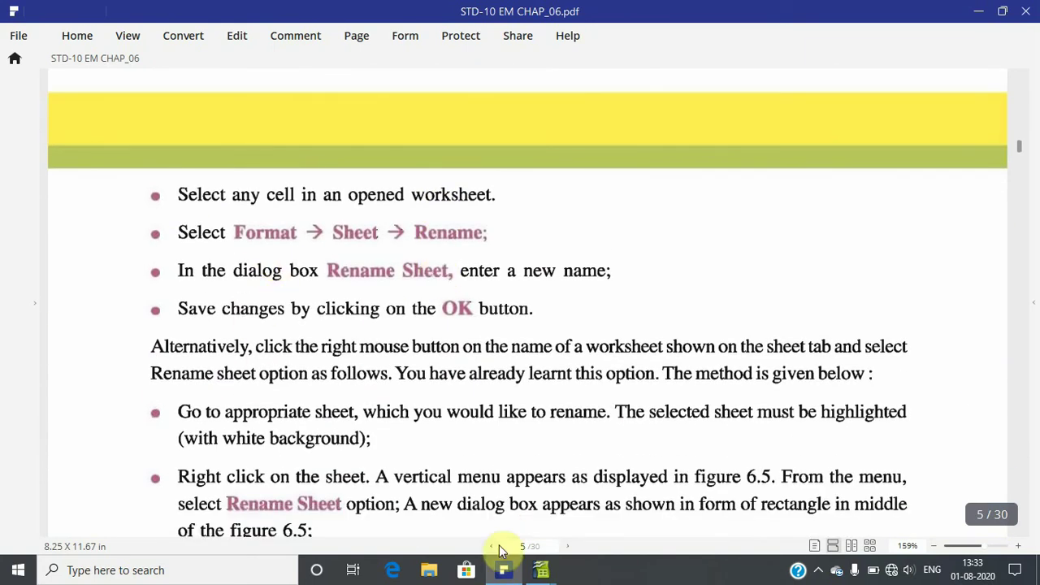
pyautogui.moveTo(541, 571)
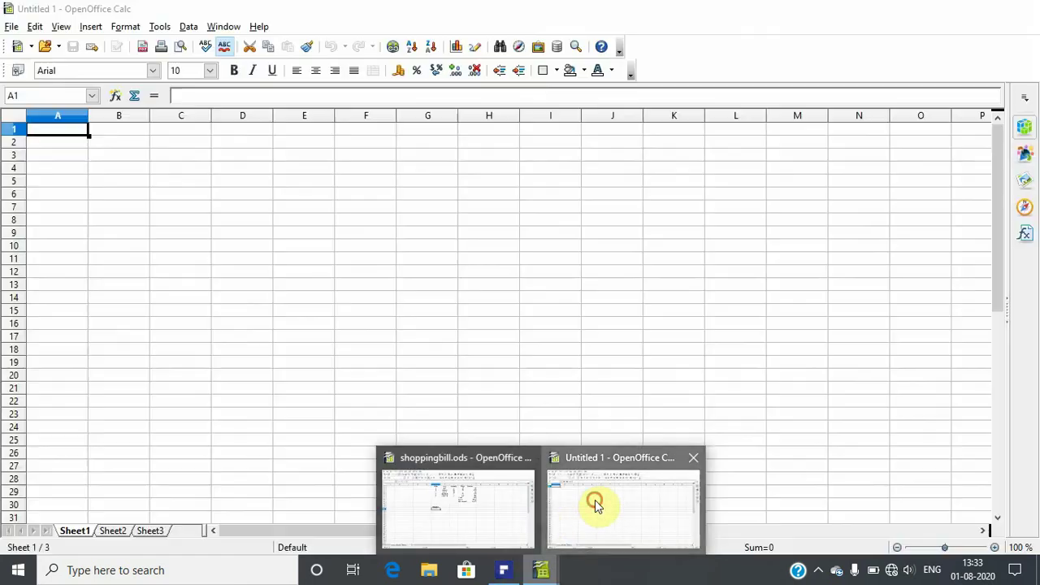
pyautogui.click(597, 504)
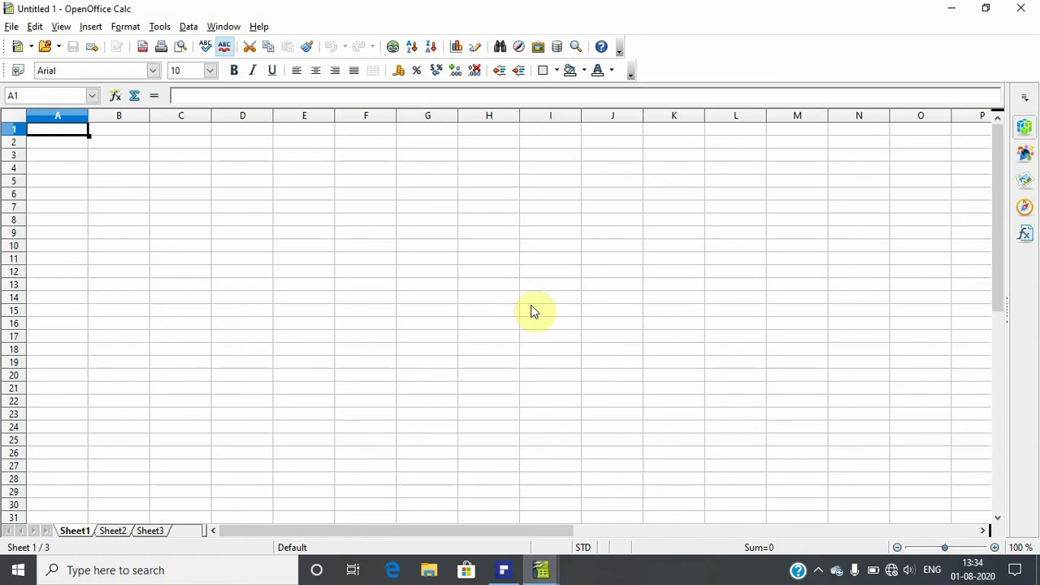
# Rename the Sheet1 tab to studentdata using Rename Sheet
pyautogui.rightClick(75, 536)
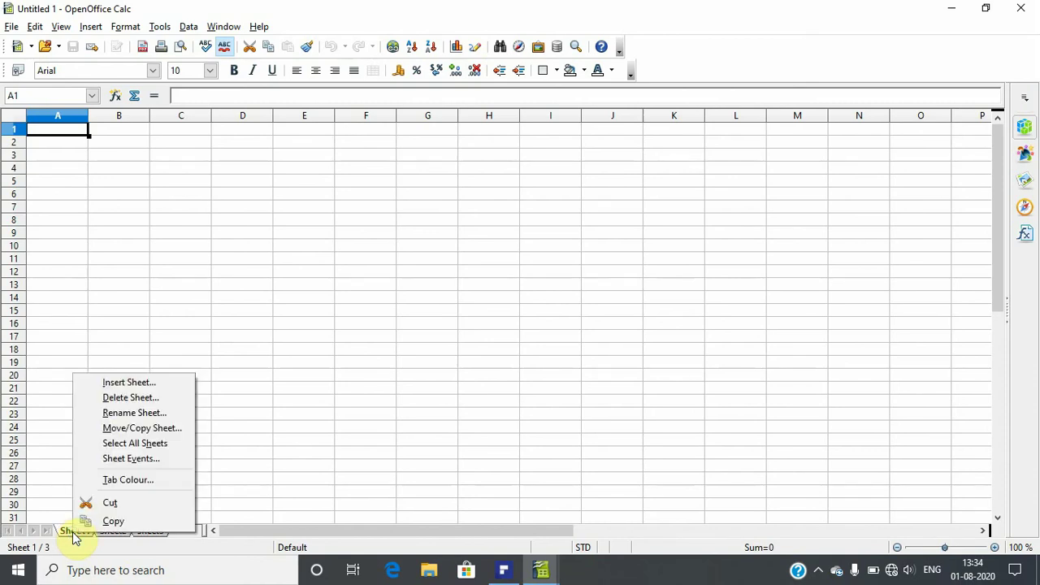
pyautogui.click(130, 414)
pyautogui.write('studentdata')
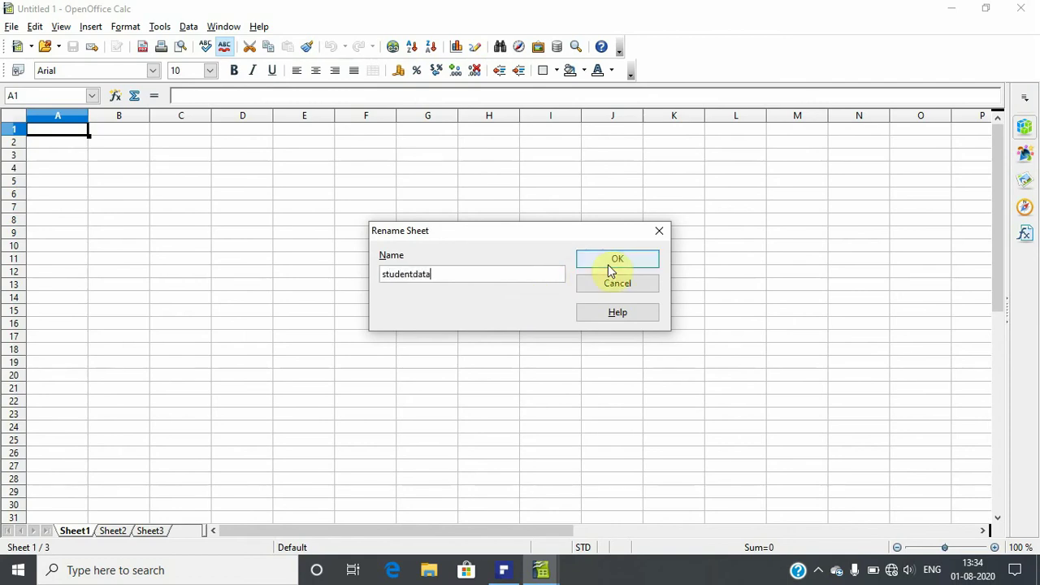
pyautogui.click(608, 265)
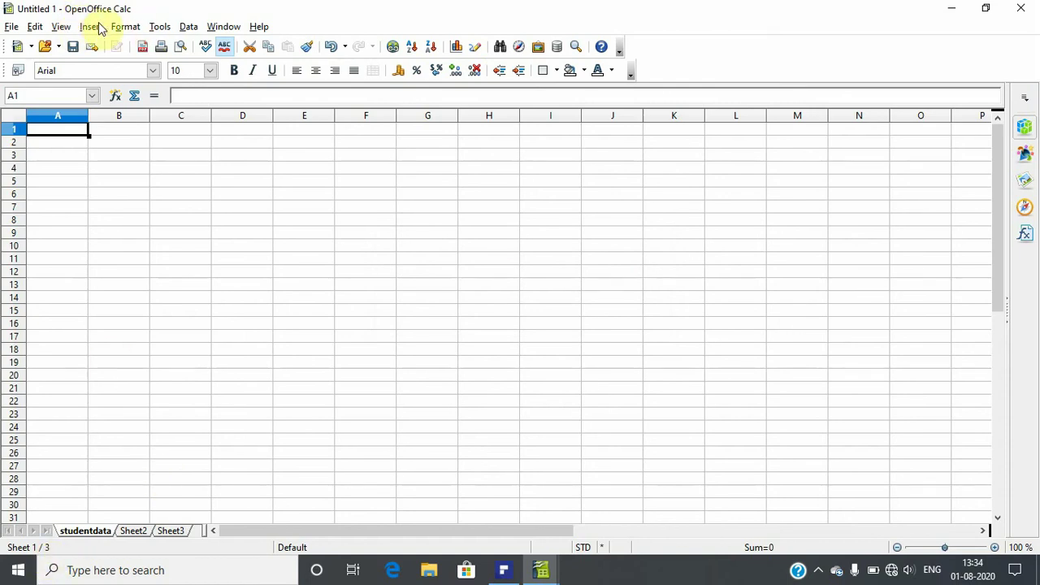
# Rename the studentdata worksheet to 'teachers data'
pyautogui.click(123, 27)
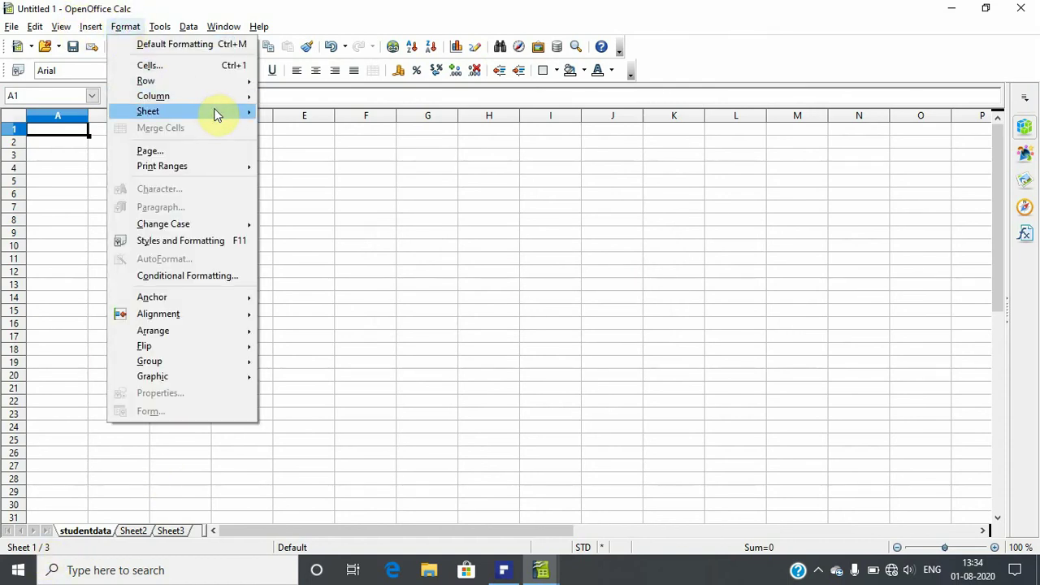
pyautogui.moveTo(148, 112)
pyautogui.click(296, 117)
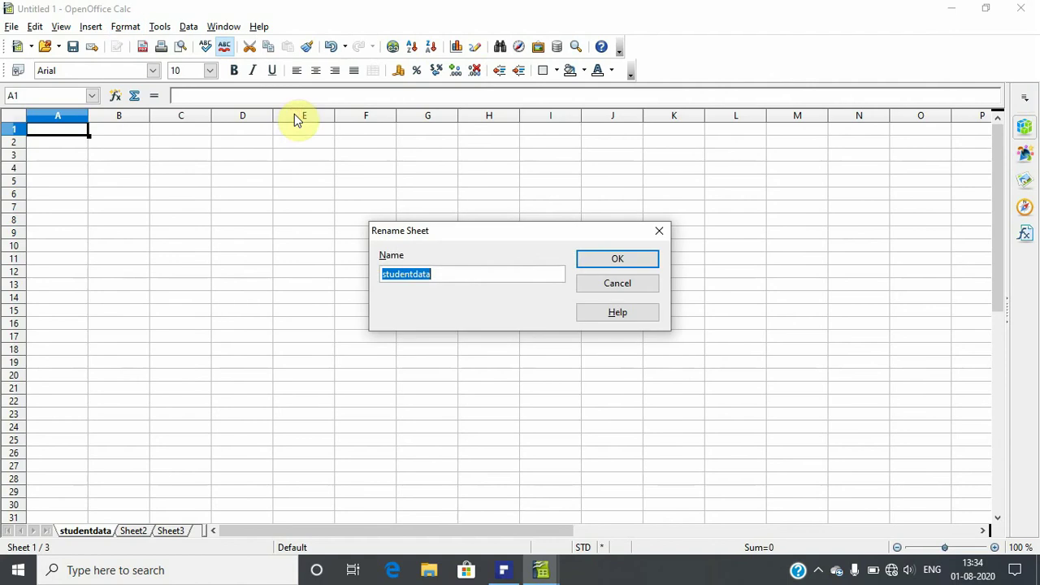
pyautogui.click(439, 275)
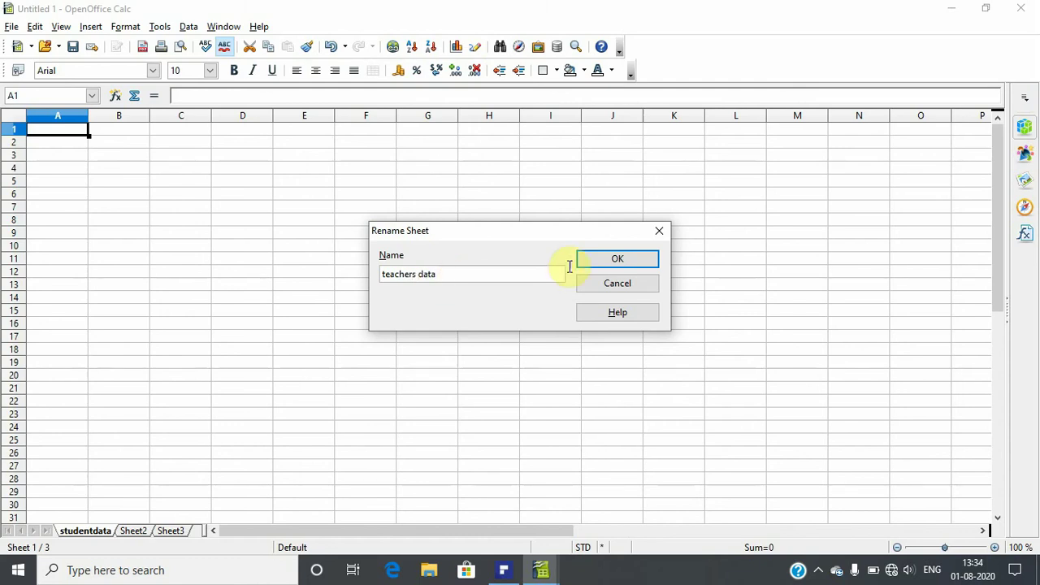
pyautogui.click(599, 262)
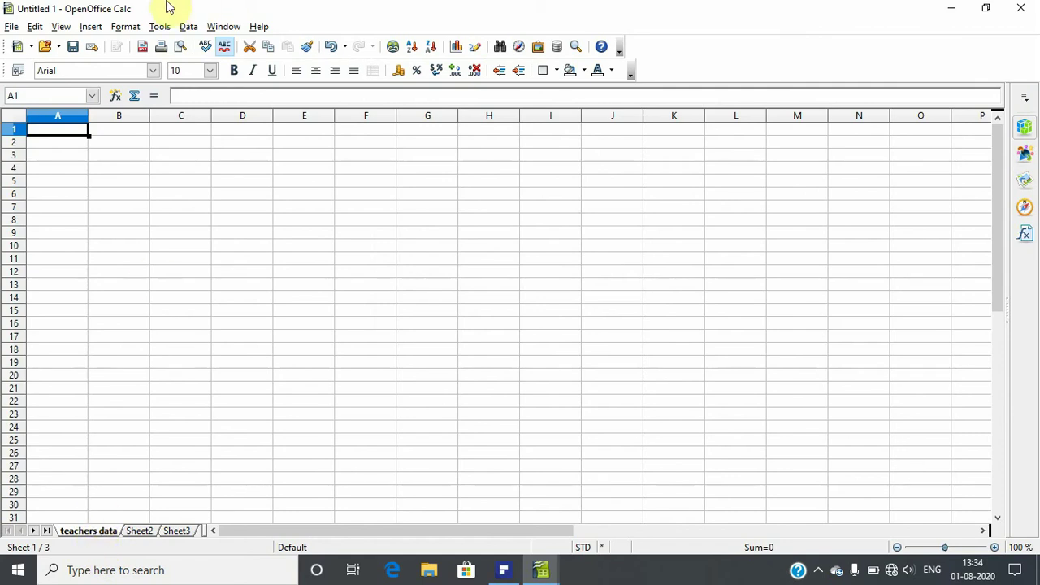
# Look through the Format menu, then bring up the teachers data tab's context menu
pyautogui.click(123, 27)
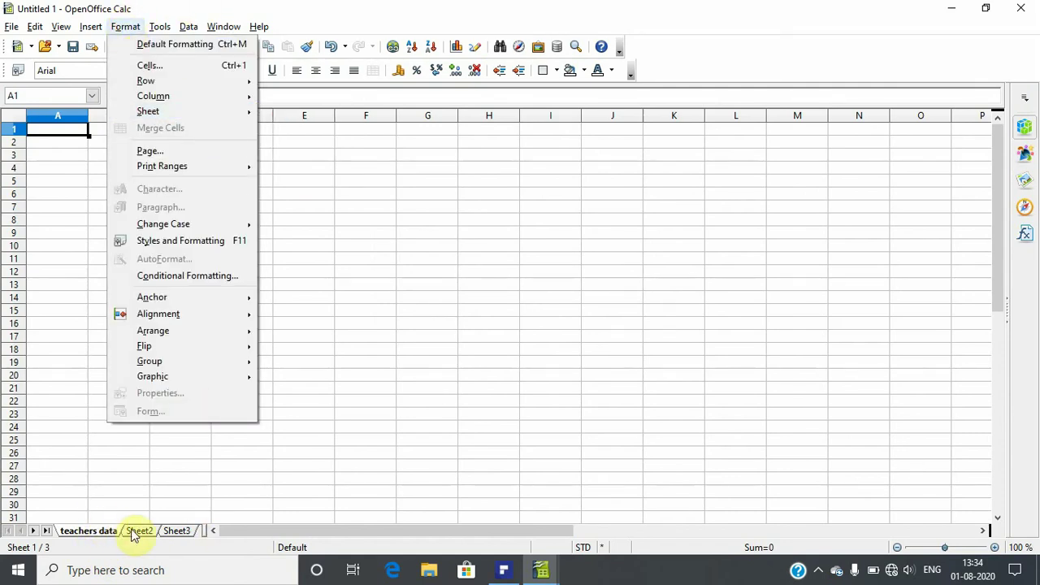
pyautogui.click(105, 532)
pyautogui.rightClick(102, 535)
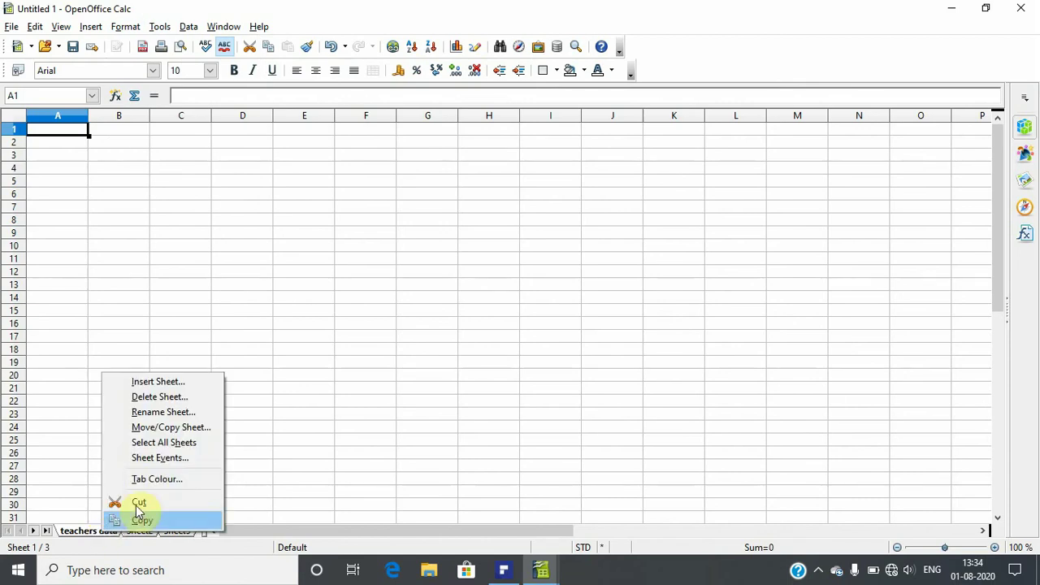
# Colour the teachers data sheet tab red
pyautogui.click(146, 480)
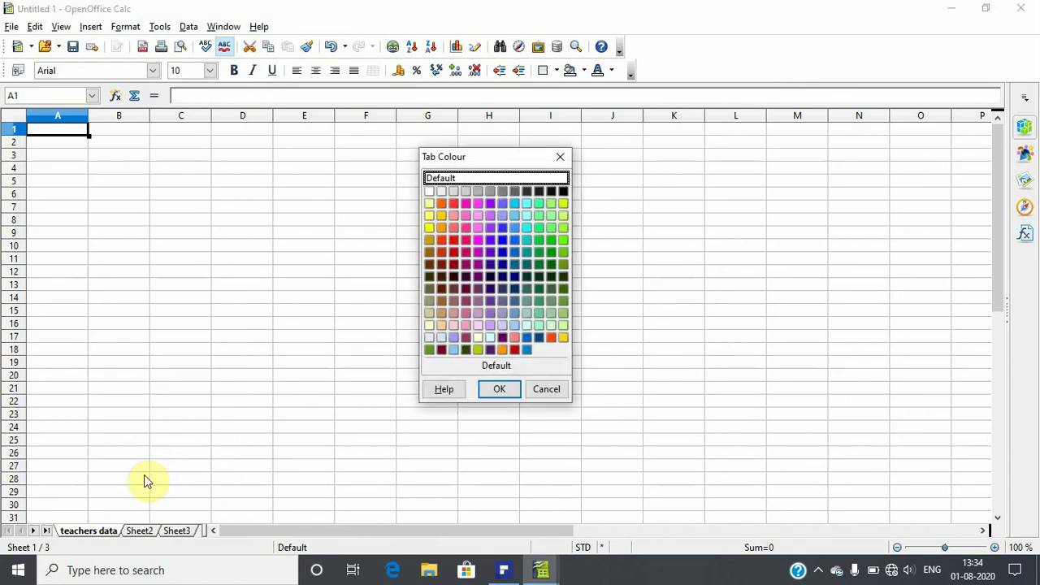
pyautogui.click(451, 238)
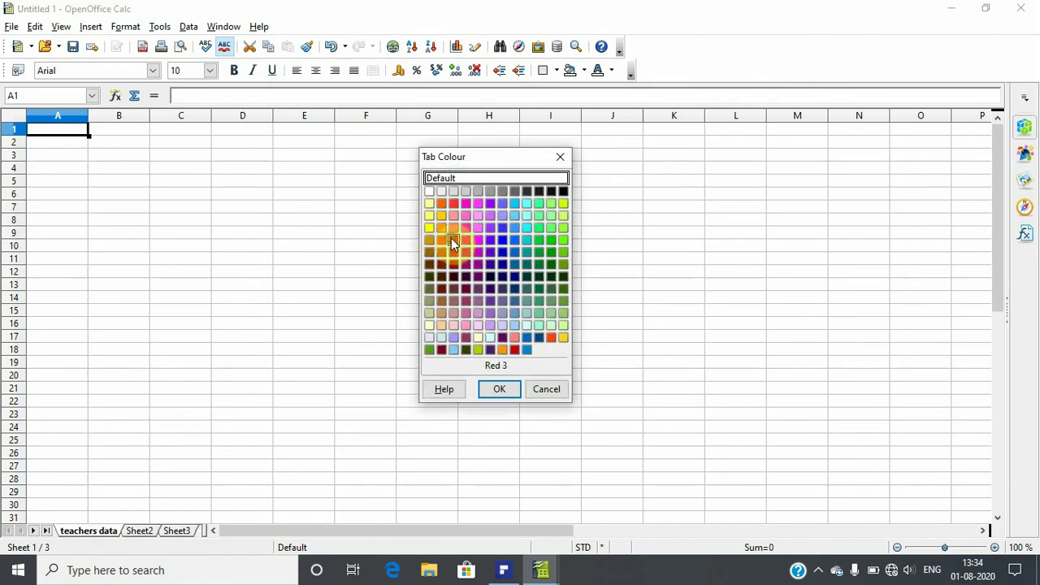
pyautogui.click(499, 389)
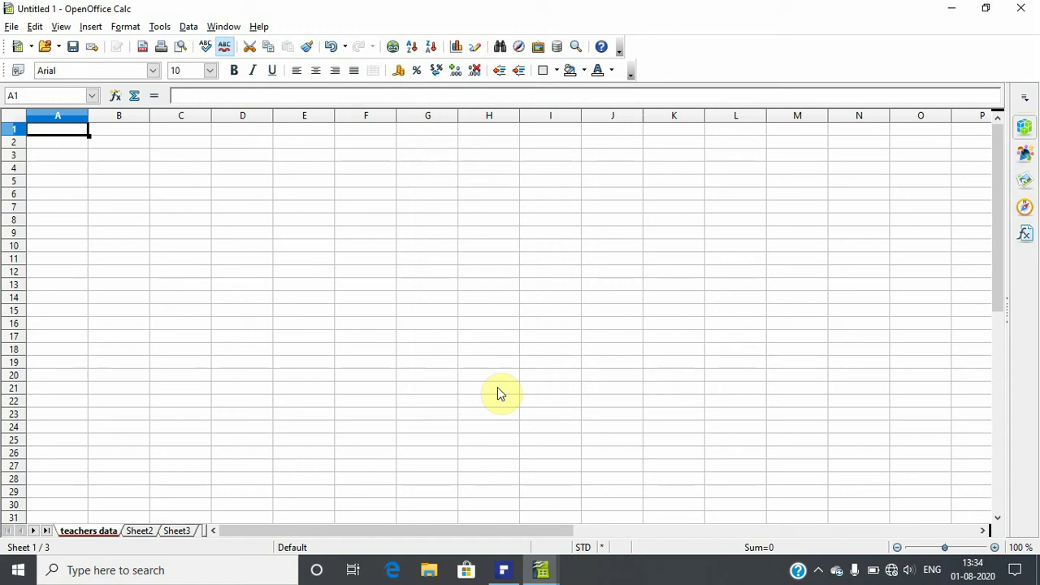
# Colour the Sheet2 tab purple via Format > Sheet > Tab Colour
pyautogui.click(147, 533)
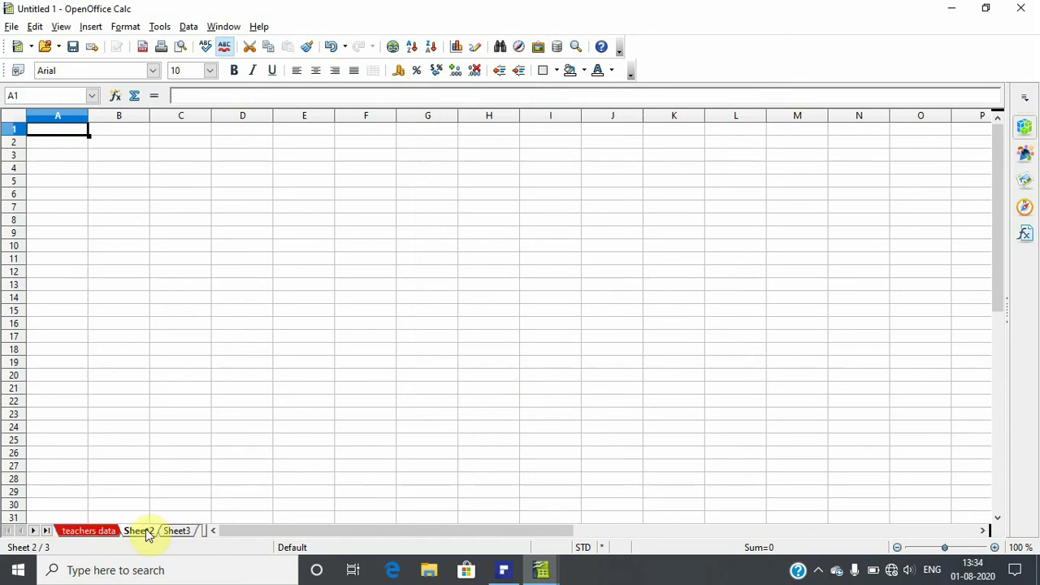
pyautogui.click(130, 26)
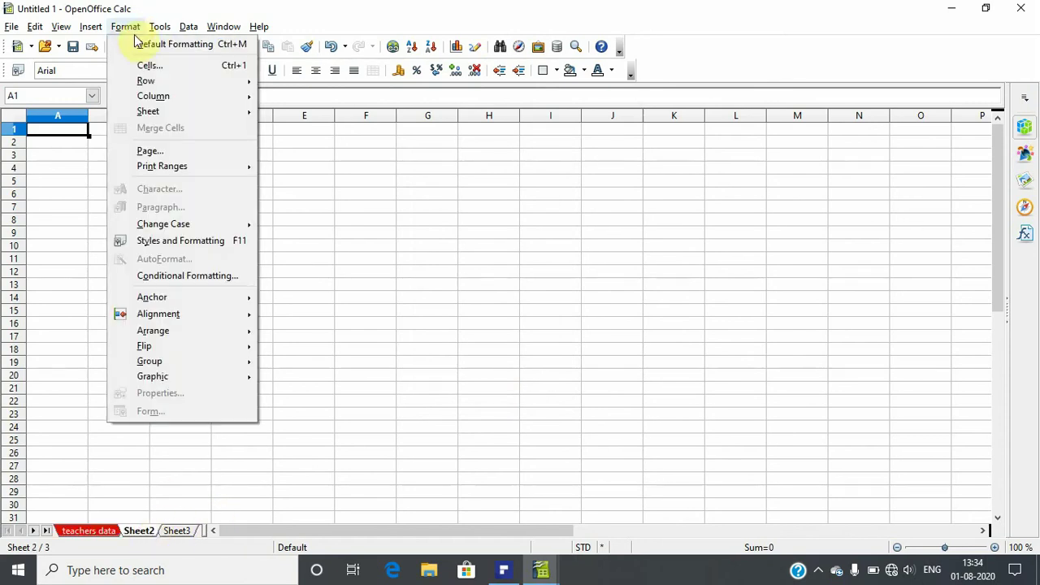
pyautogui.moveTo(148, 111)
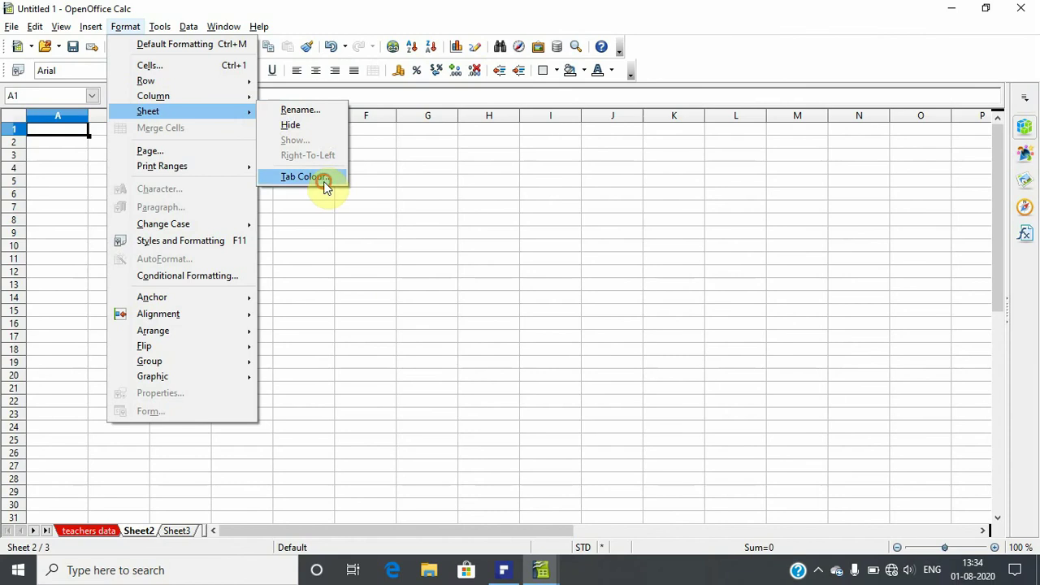
pyautogui.click(323, 179)
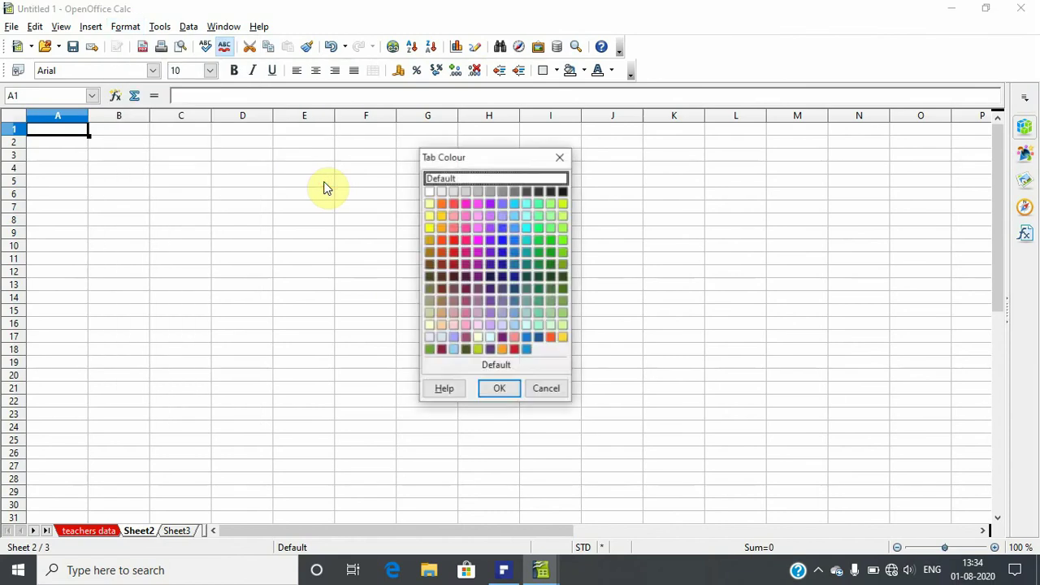
pyautogui.click(492, 266)
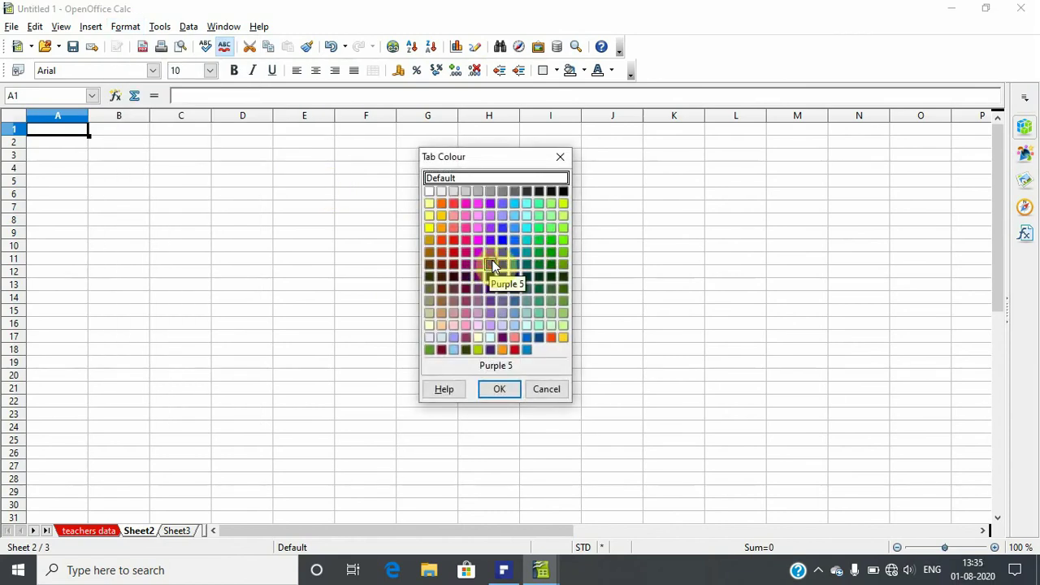
pyautogui.click(499, 388)
pyautogui.click(176, 535)
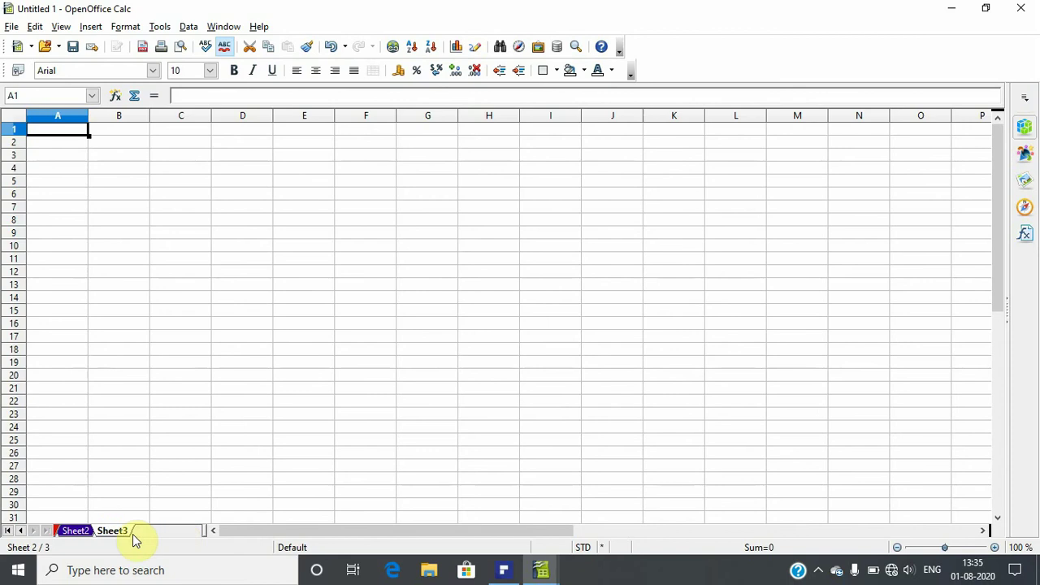
# Scroll the textbook PDF past Figures 6.5 and 6.6 to page 6's Inserting and Deleting Worksheets steps
pyautogui.click(511, 571)
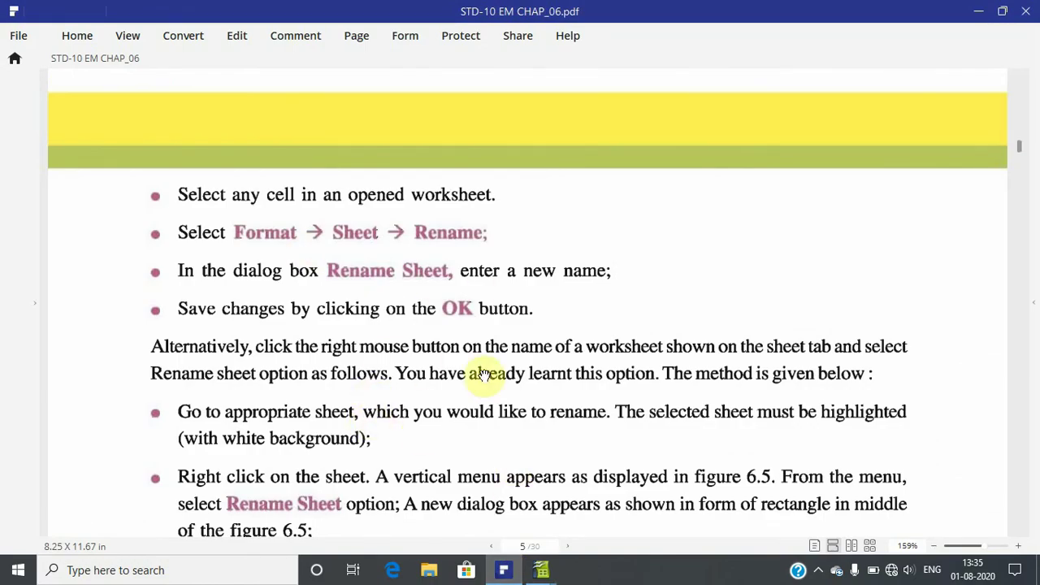
pyautogui.scroll(-1, 462, 429)
pyautogui.scroll(-2, 462, 429)
pyautogui.scroll(-5, 461, 429)
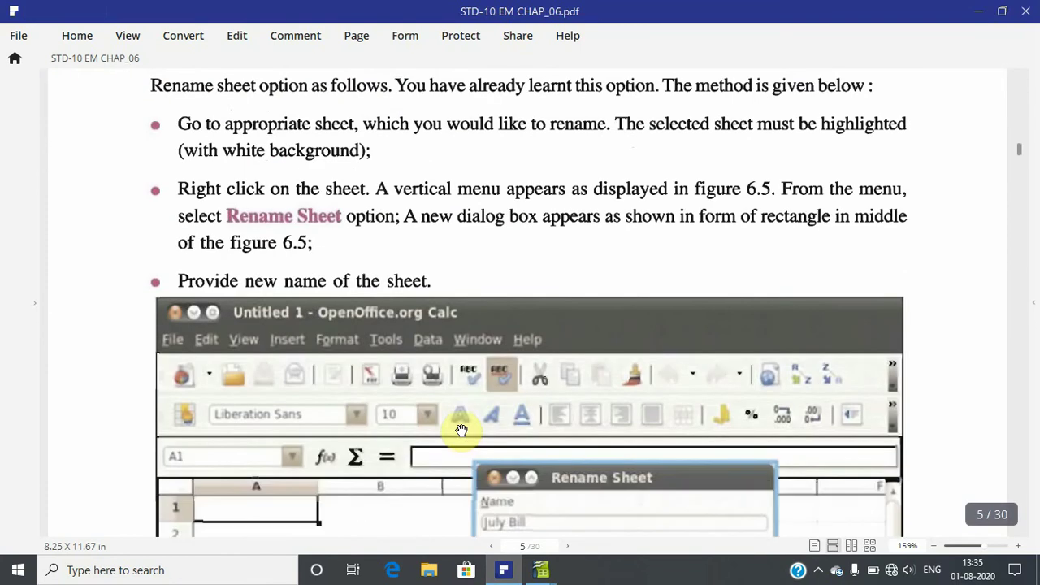
pyautogui.scroll(-1, 462, 430)
pyautogui.scroll(-7, 462, 429)
pyautogui.scroll(-2, 462, 429)
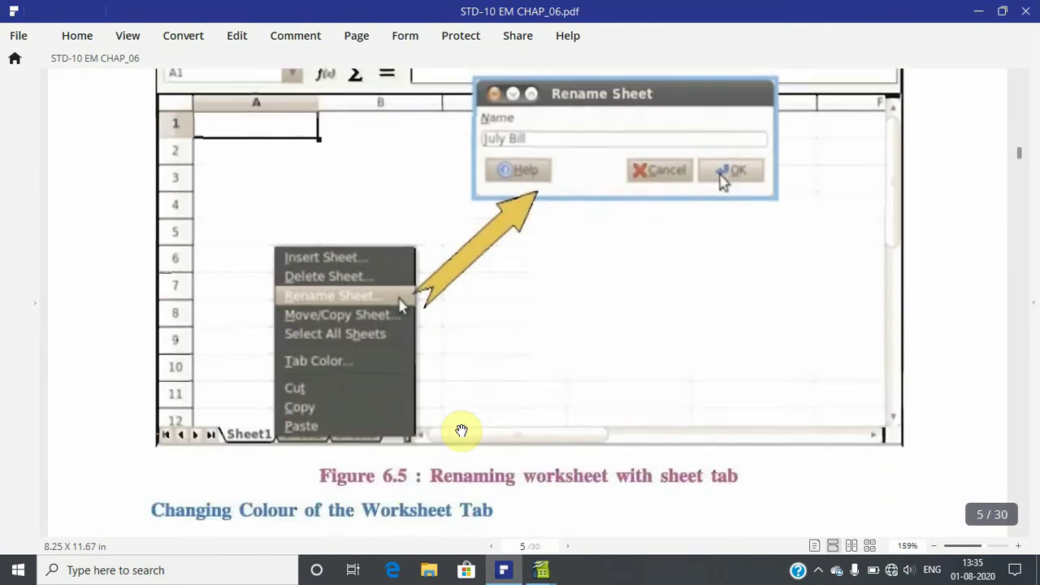
pyautogui.scroll(-2, 461, 429)
pyautogui.scroll(-1, 462, 429)
pyautogui.scroll(-6, 461, 430)
pyautogui.scroll(-3, 462, 430)
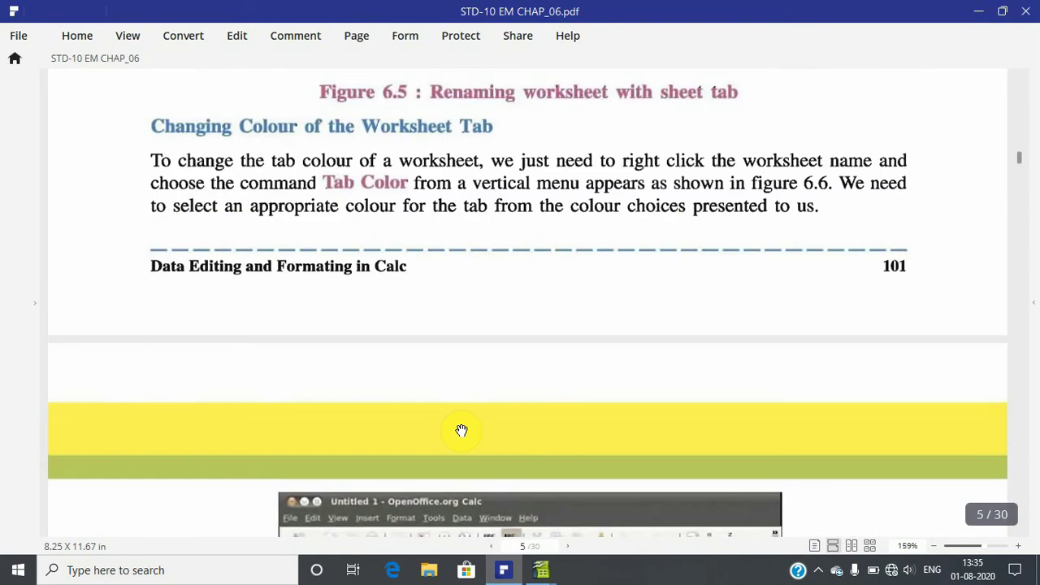
pyautogui.scroll(-1, 462, 430)
pyautogui.scroll(-1, 462, 430)
pyautogui.scroll(-6, 462, 430)
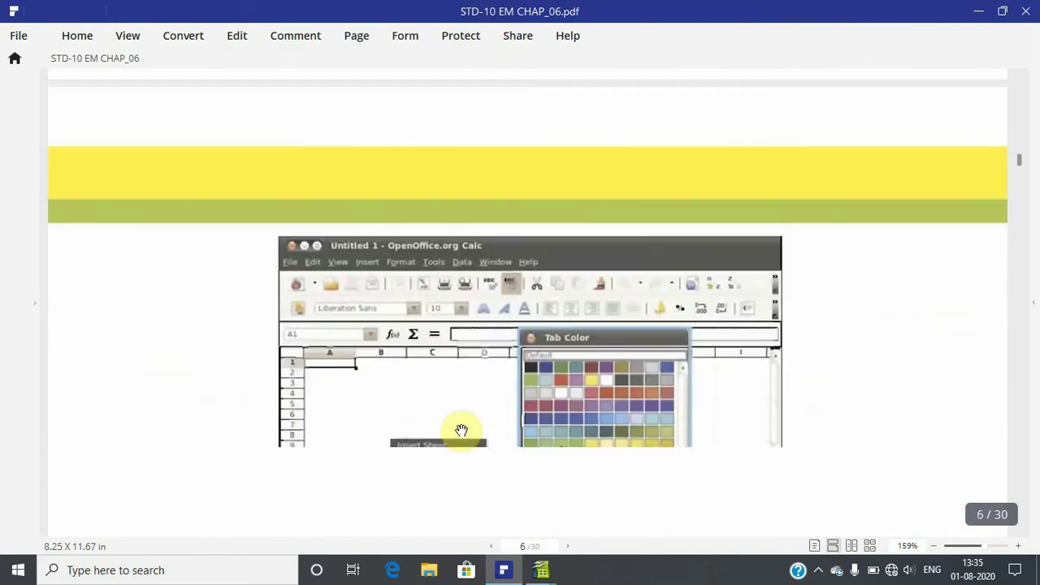
pyautogui.scroll(-5, 462, 430)
pyautogui.scroll(-1, 462, 430)
pyautogui.scroll(-8, 462, 430)
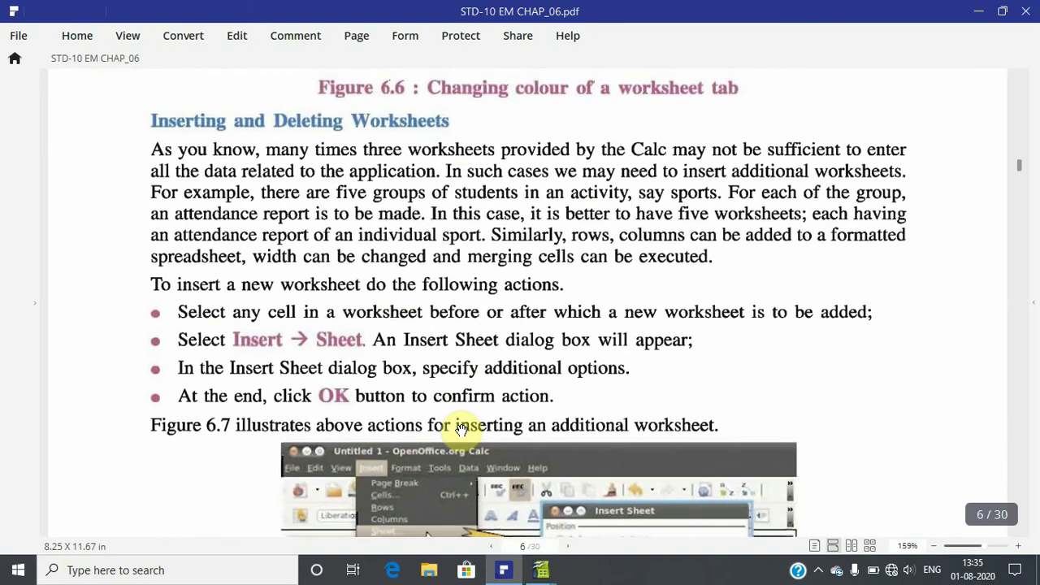
pyautogui.scroll(-1, 462, 430)
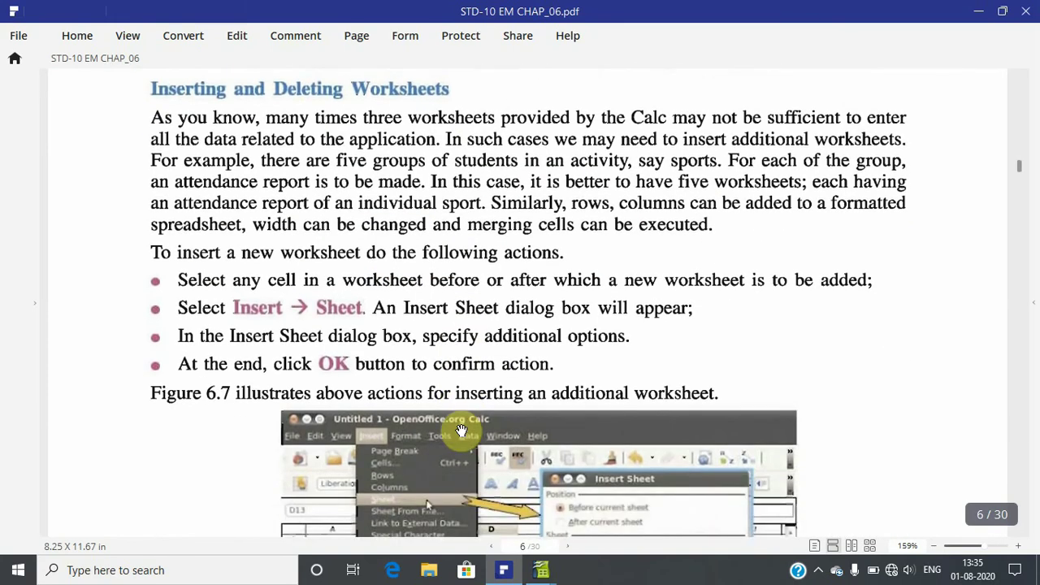
pyautogui.click(538, 572)
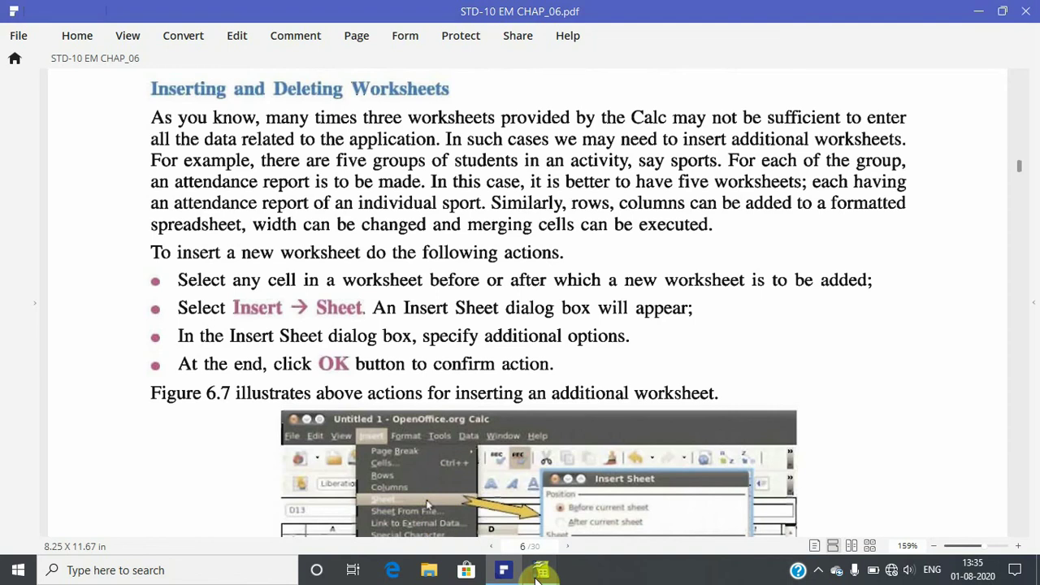
# Insert Sheet4 after Sheet3 from the add-sheet tab, then delete it from its tab menu
pyautogui.click(606, 513)
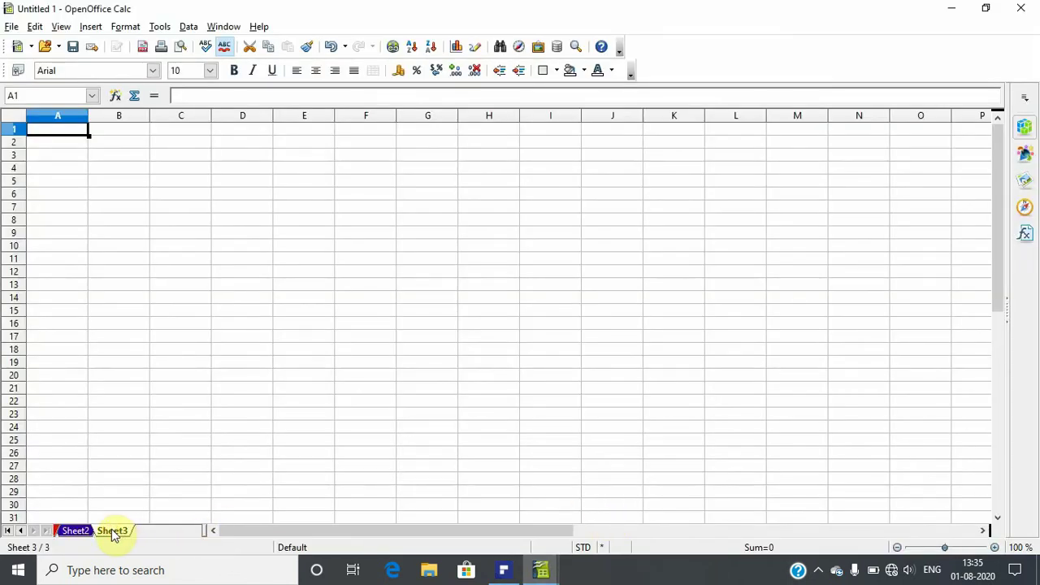
pyautogui.click(153, 533)
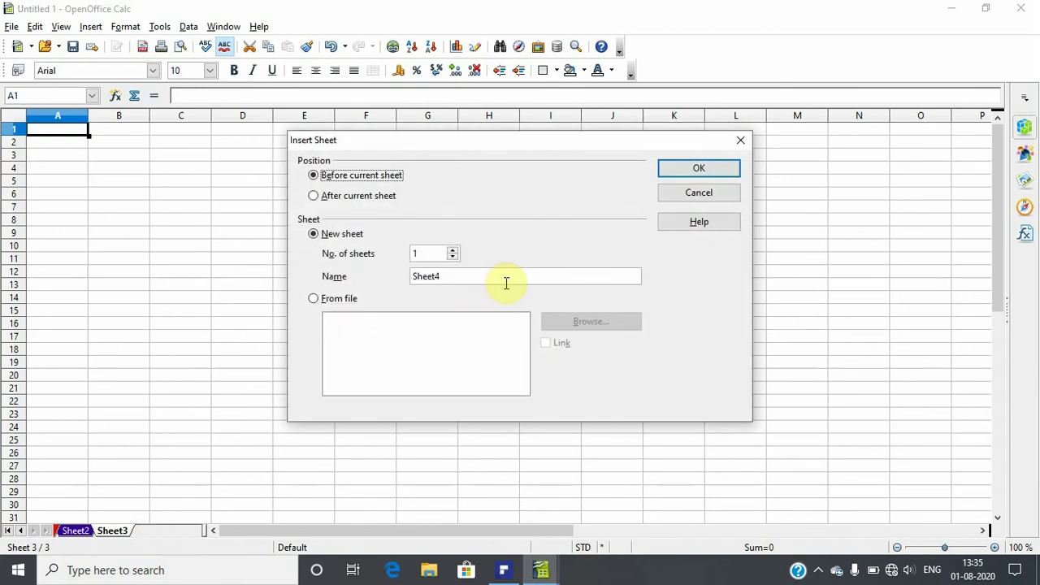
pyautogui.click(317, 196)
pyautogui.click(706, 168)
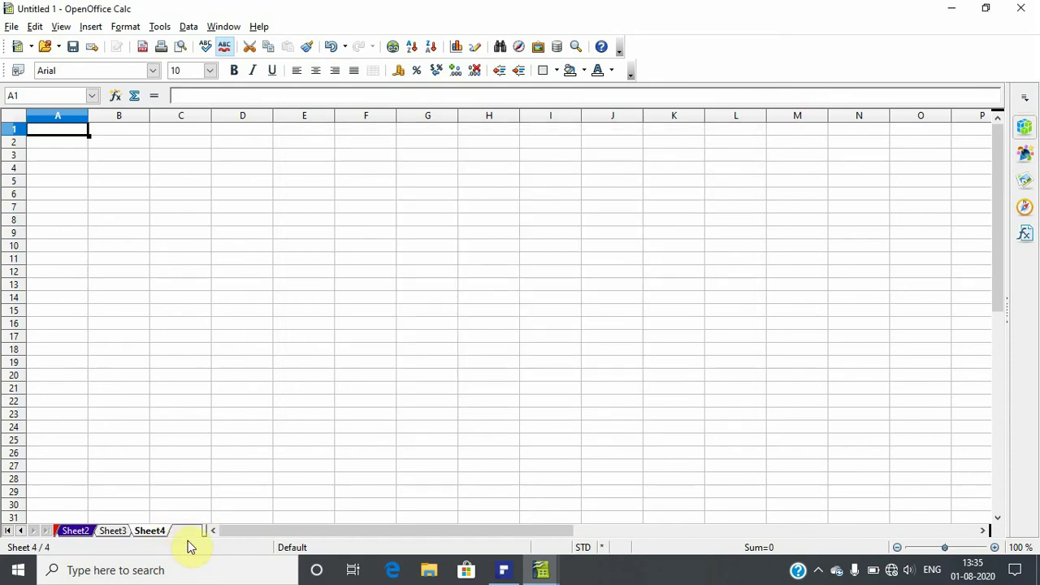
pyautogui.rightClick(161, 534)
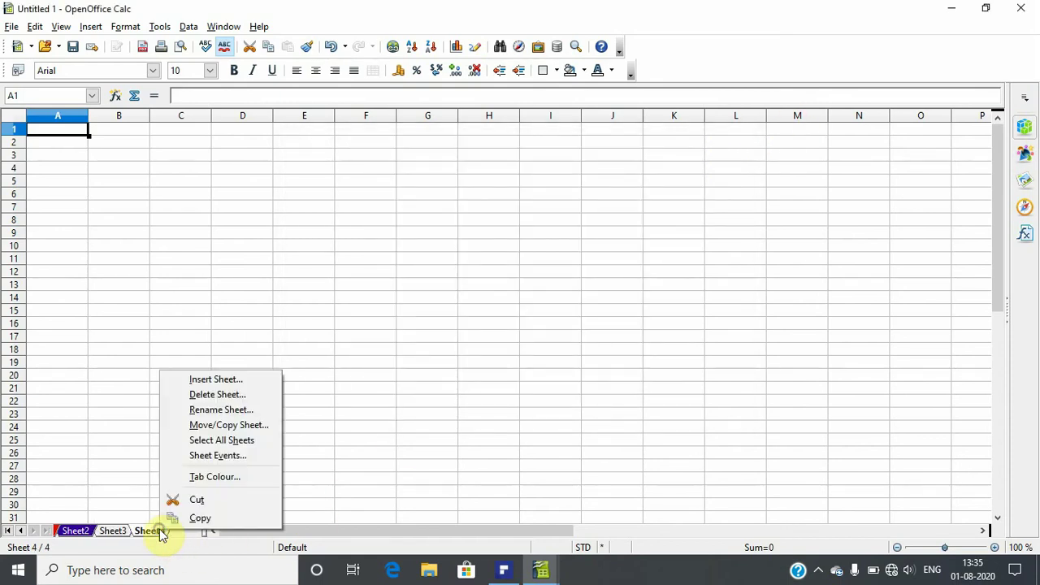
pyautogui.click(201, 396)
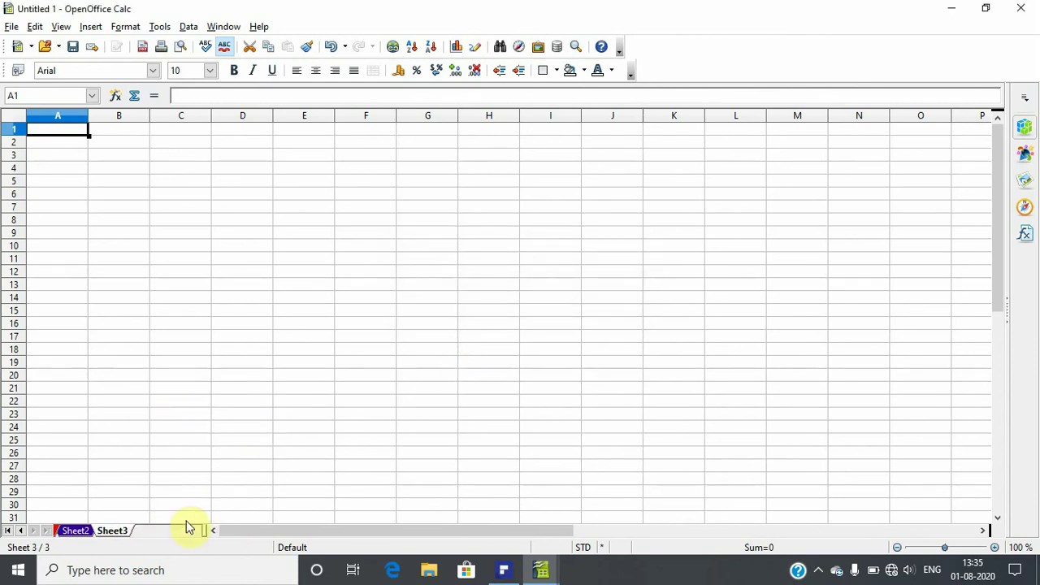
# Insert Sheet4 after the current sheet via Insert > Sheet, then choose Edit > Sheet > Delete
pyautogui.click(90, 27)
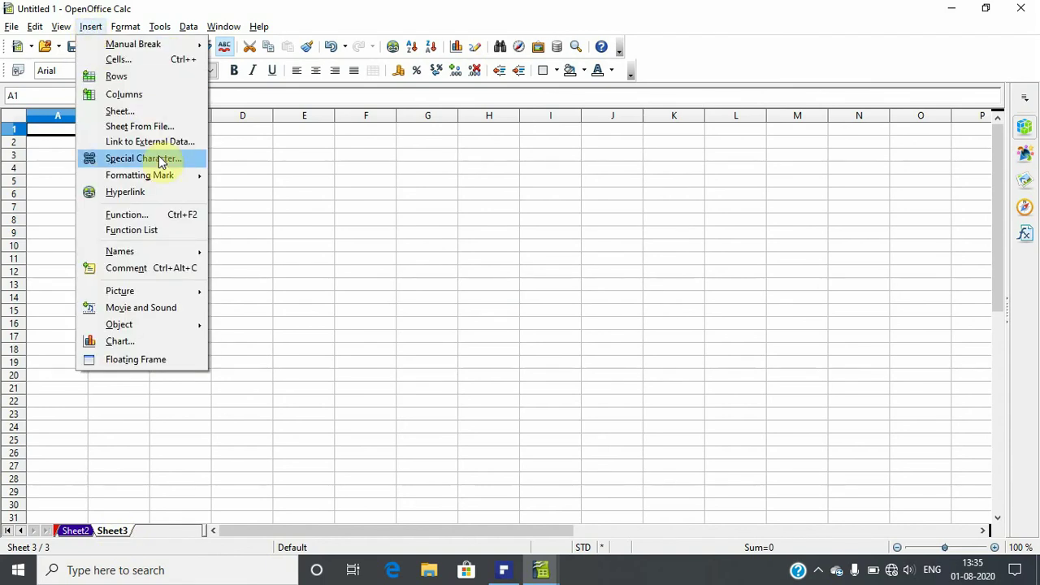
pyautogui.click(158, 111)
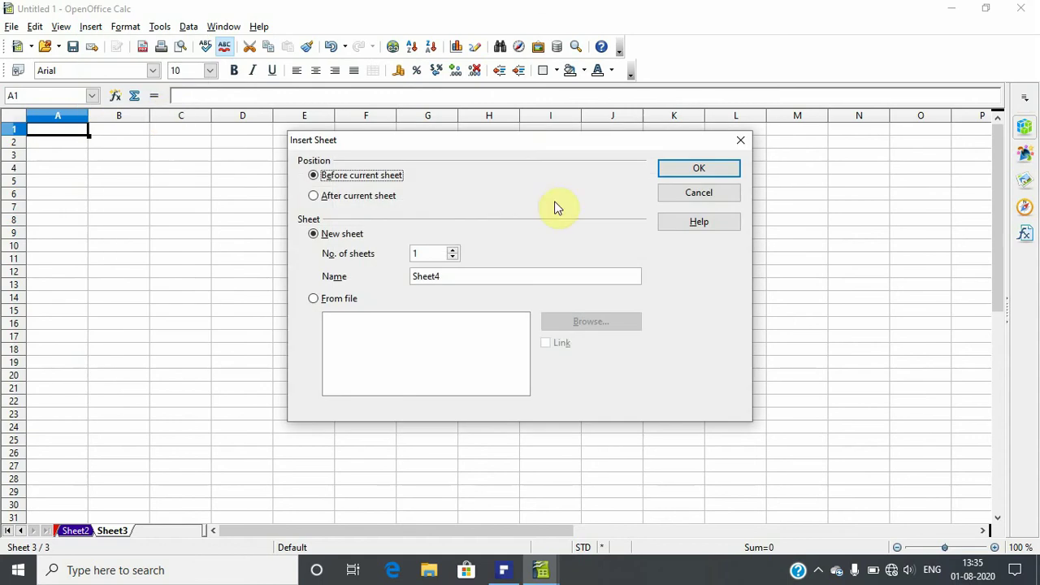
pyautogui.click(357, 199)
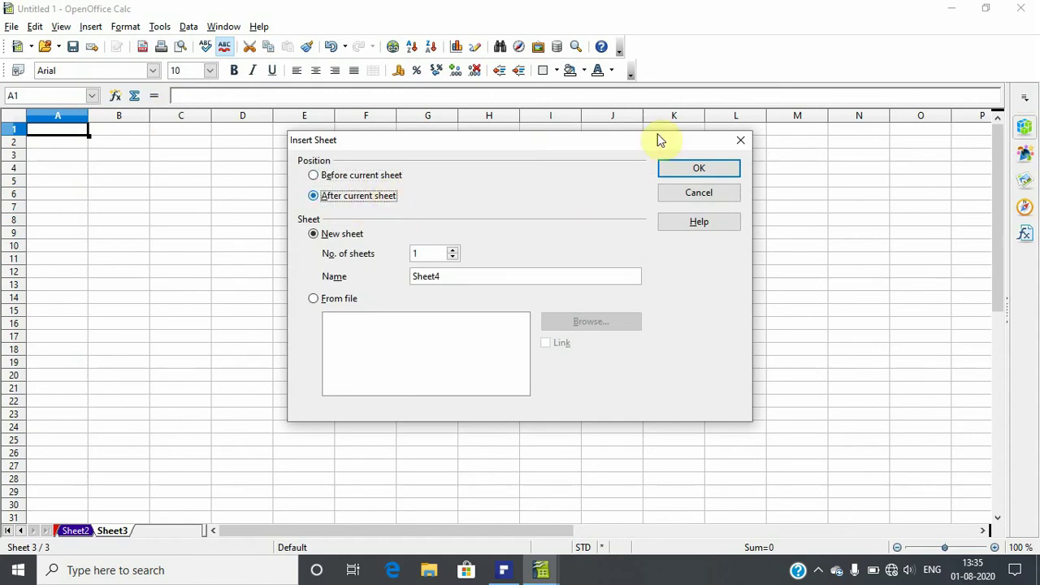
pyautogui.click(690, 169)
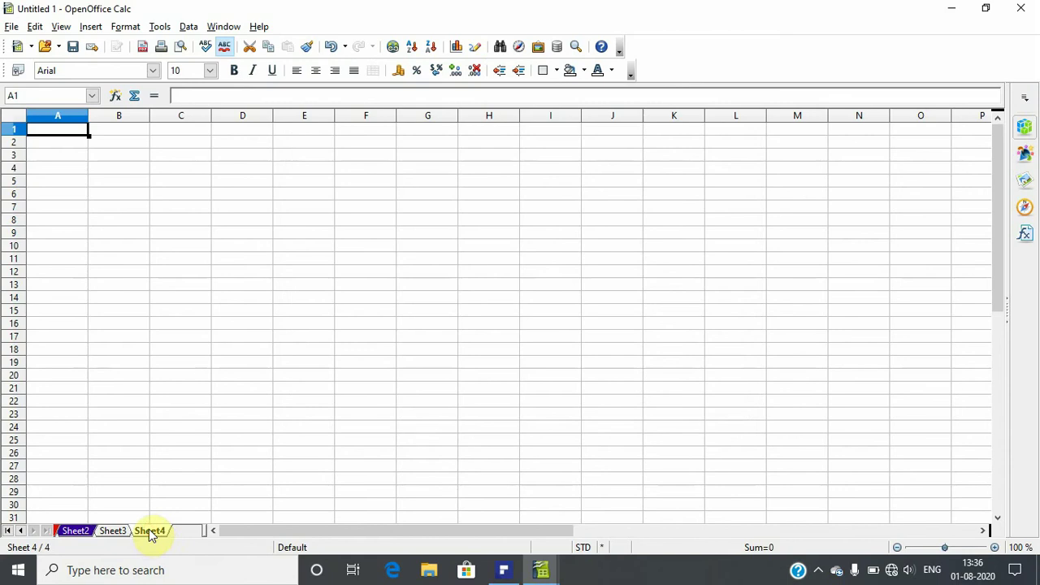
pyautogui.click(35, 27)
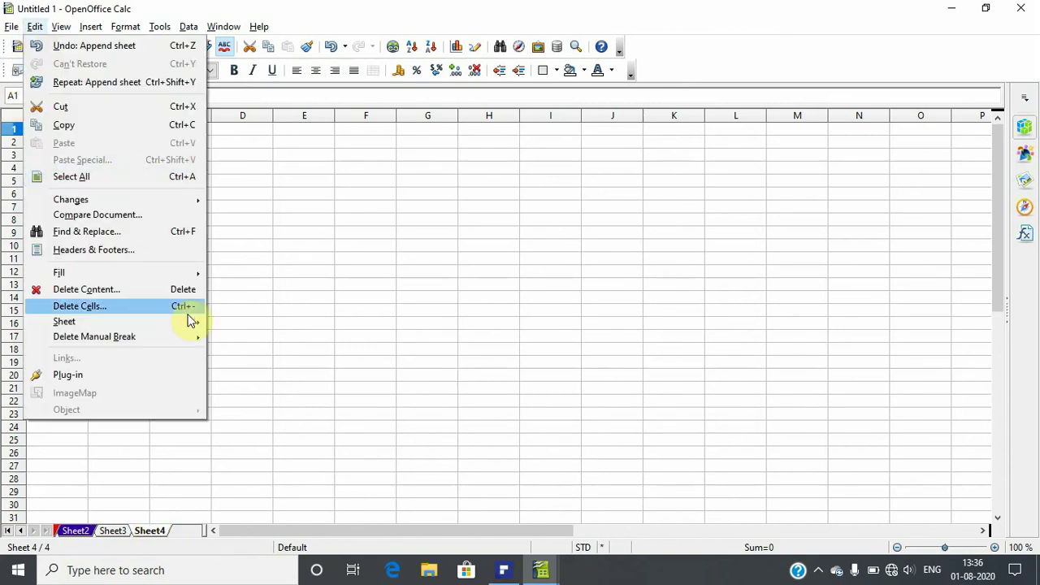
pyautogui.moveTo(114, 321)
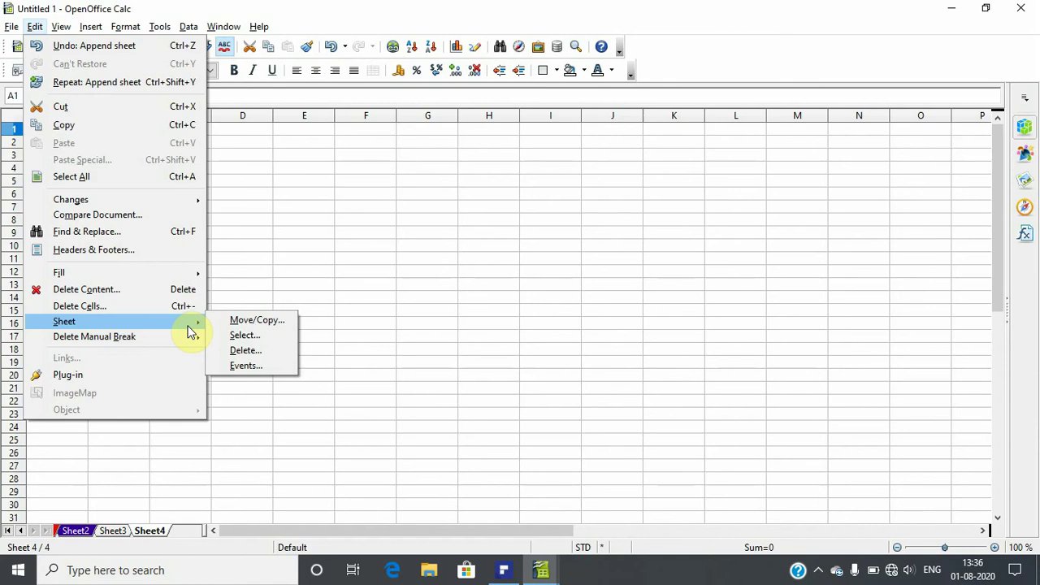
pyautogui.click(260, 354)
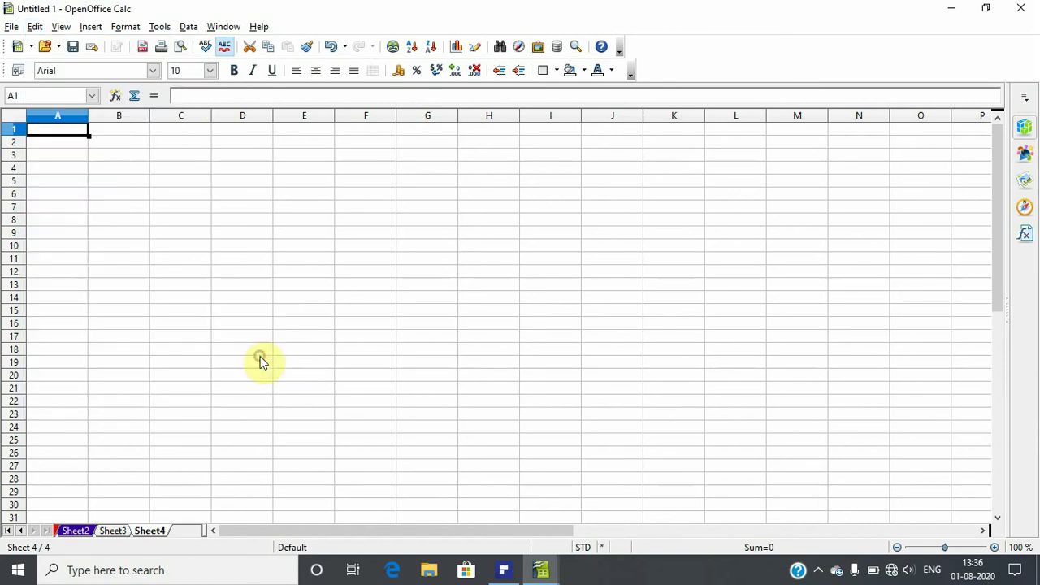
# Confirm deleting Sheet4, then browse the Insert and Format > Sheet menus without changes
pyautogui.click(494, 307)
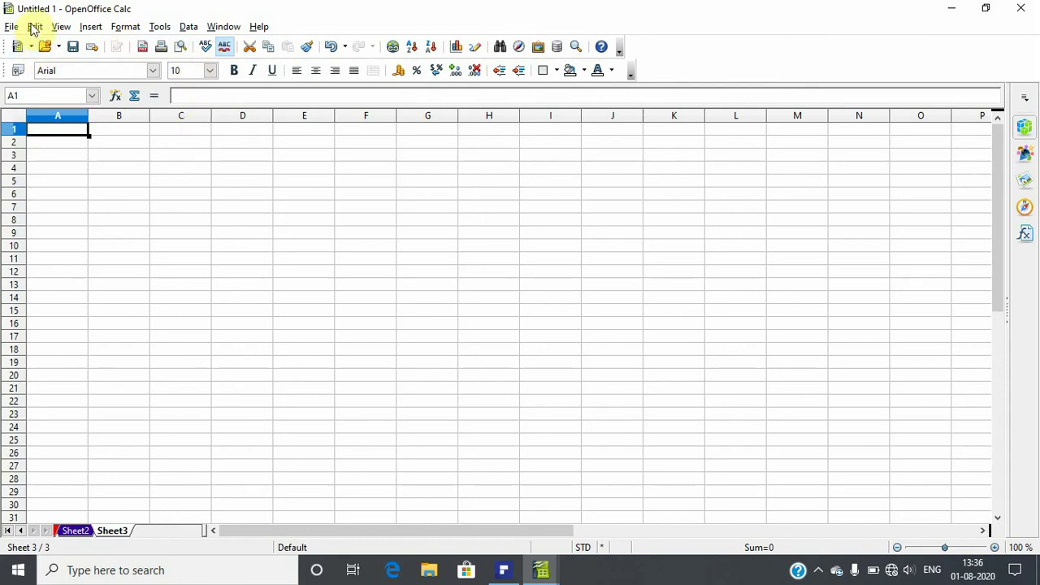
pyautogui.click(89, 29)
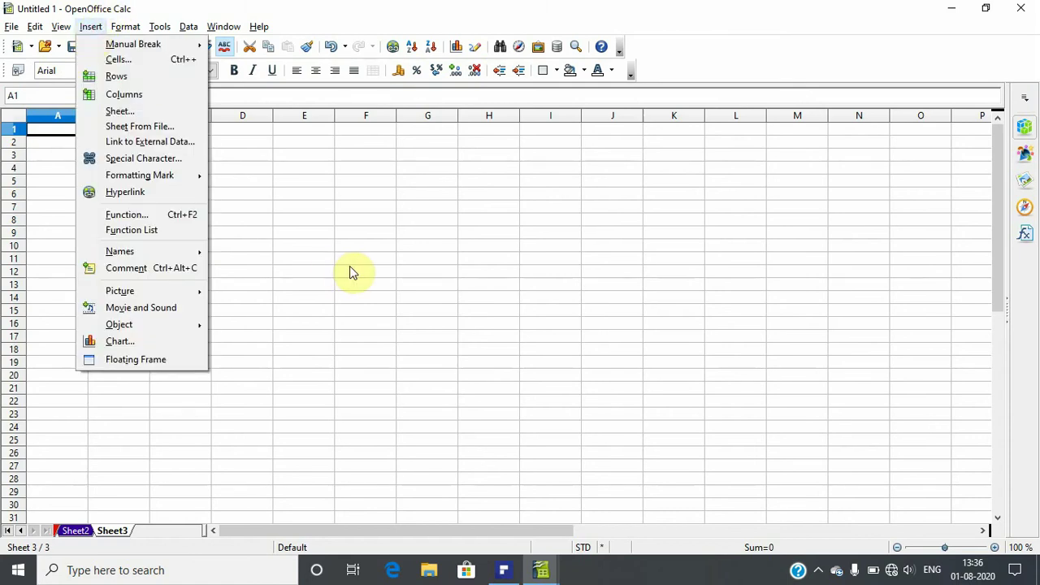
pyautogui.click(350, 266)
pyautogui.click(126, 26)
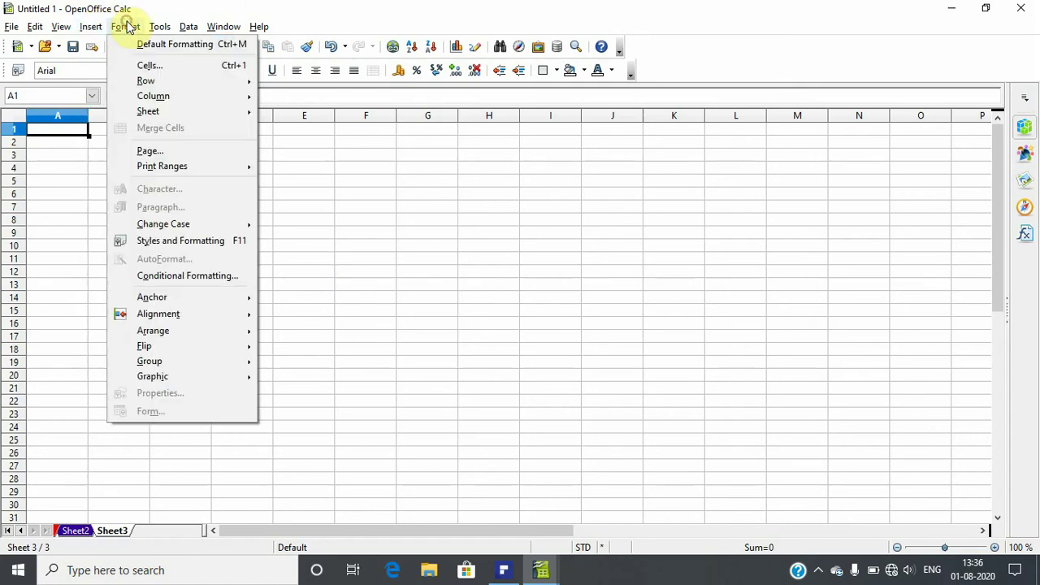
pyautogui.moveTo(148, 112)
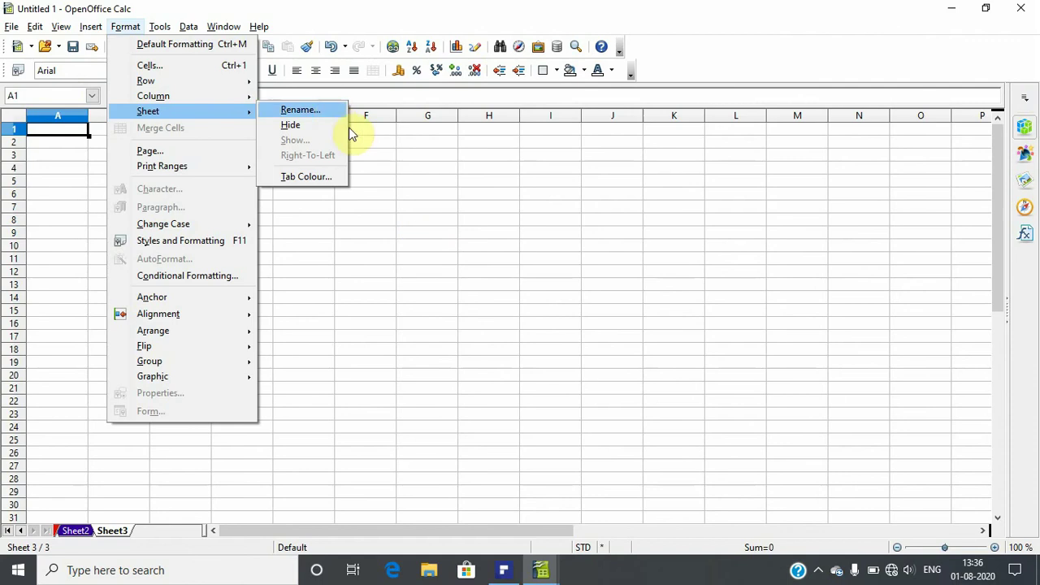
pyautogui.click(481, 245)
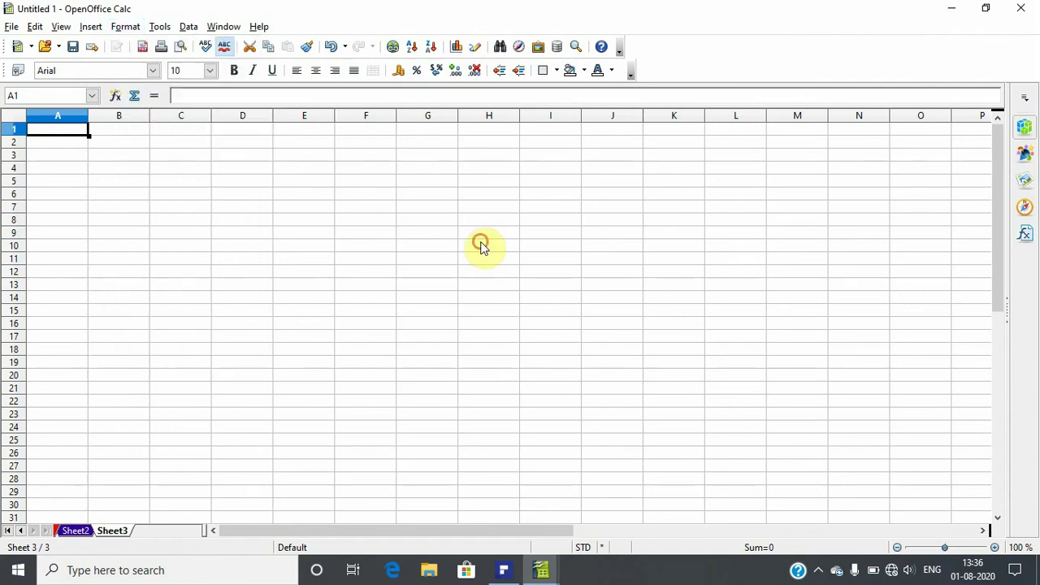
# Scroll the textbook PDF to page 7's Deleting Worksheet and Row and Column Level Operations text
pyautogui.click(505, 572)
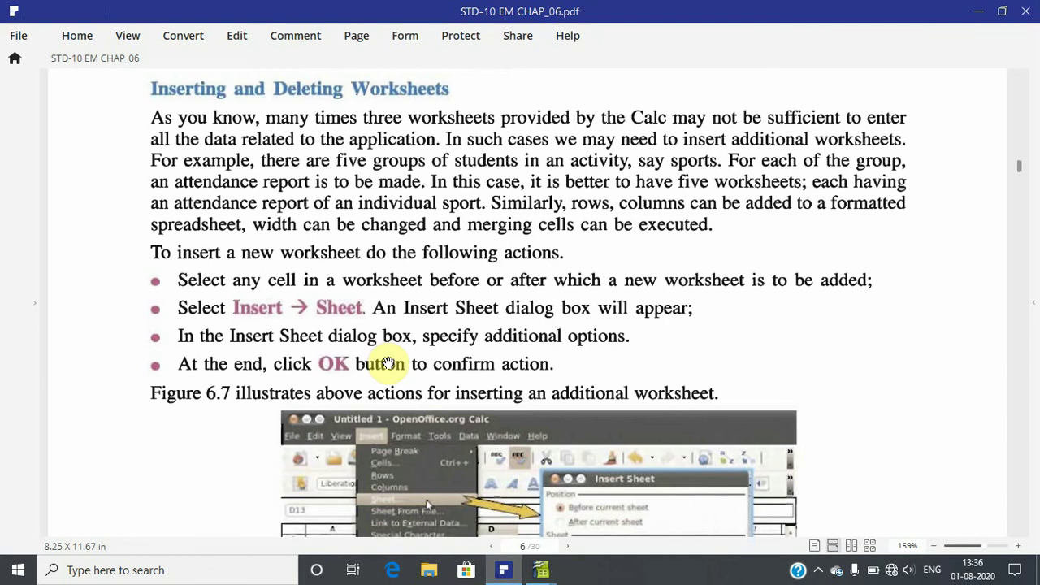
pyautogui.scroll(-2, 389, 363)
pyautogui.scroll(-3, 389, 362)
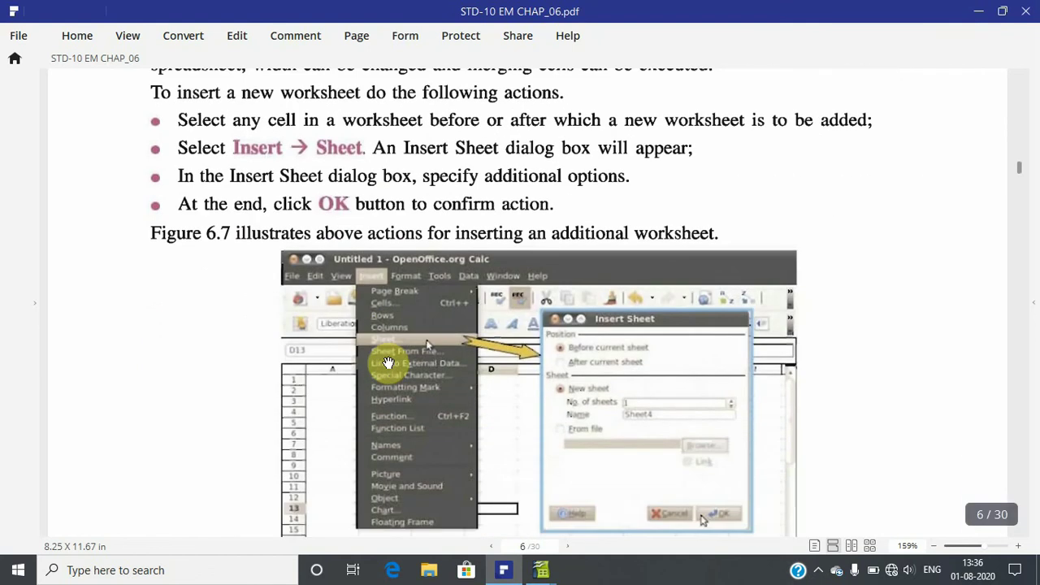
pyautogui.scroll(-1, 388, 362)
pyautogui.scroll(-3, 388, 363)
pyautogui.scroll(-6, 389, 363)
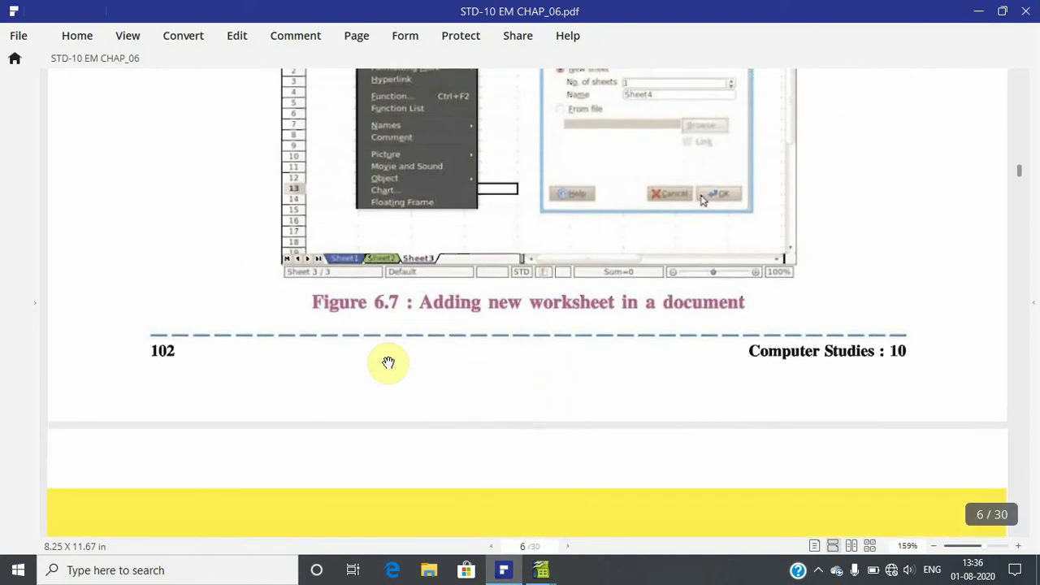
pyautogui.scroll(-1, 388, 362)
pyautogui.scroll(-10, 389, 363)
pyautogui.scroll(-2, 388, 363)
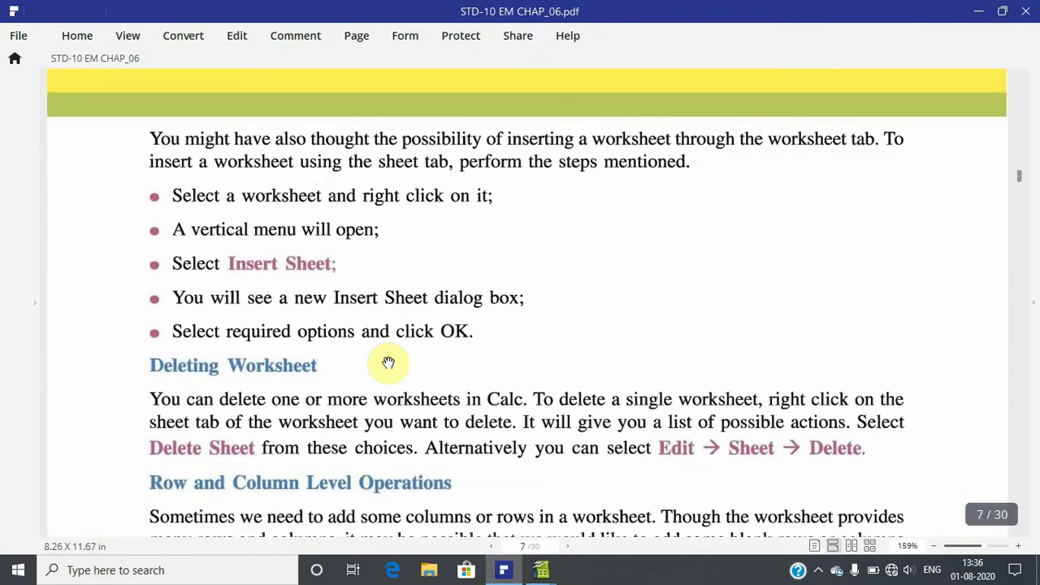
pyautogui.scroll(-5, 388, 363)
pyautogui.scroll(-1, 388, 362)
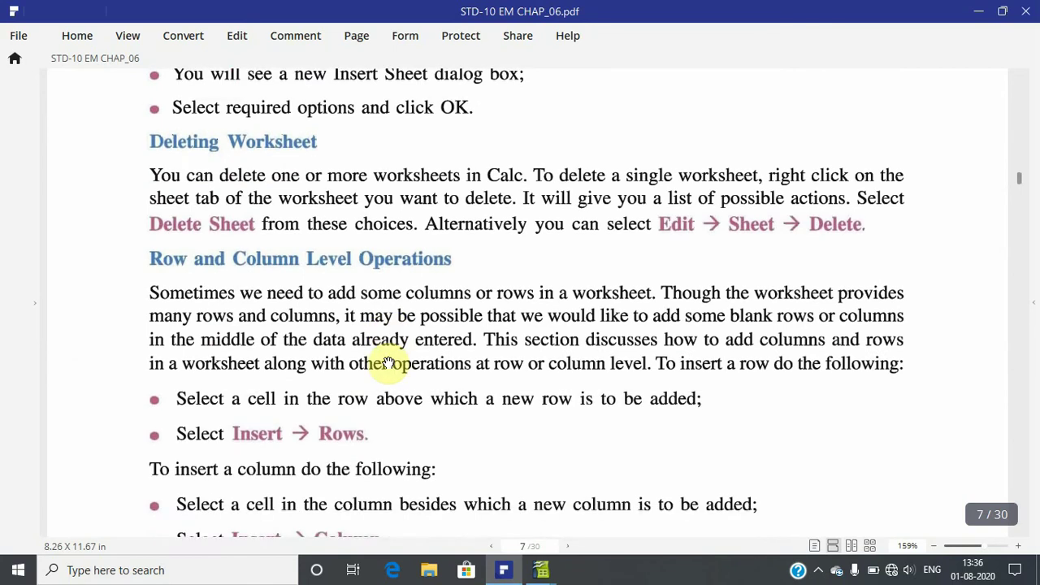
pyautogui.scroll(-1, 388, 362)
pyautogui.scroll(-1, 390, 365)
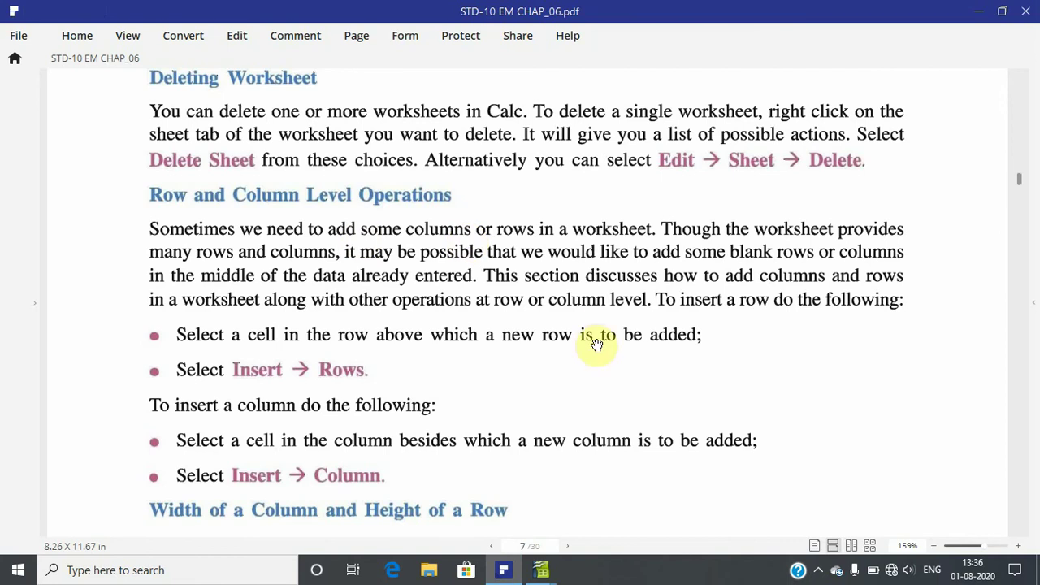
pyautogui.click(821, 574)
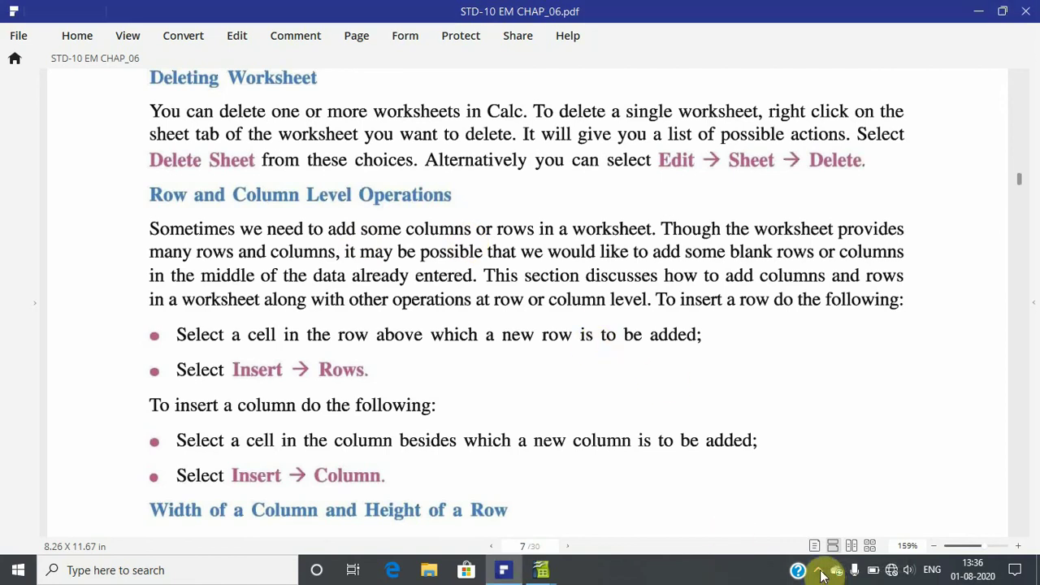
pyautogui.click(819, 572)
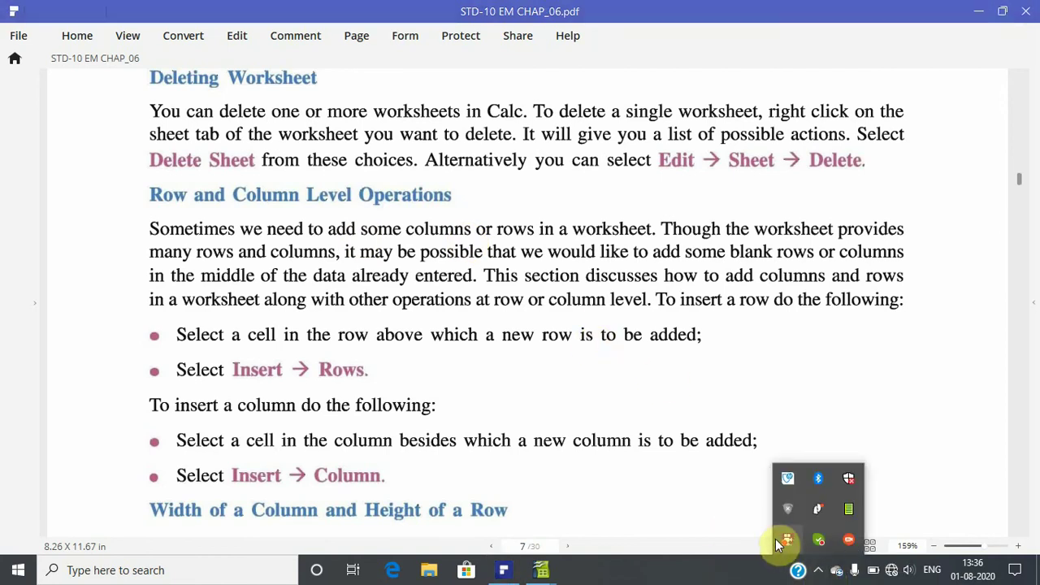